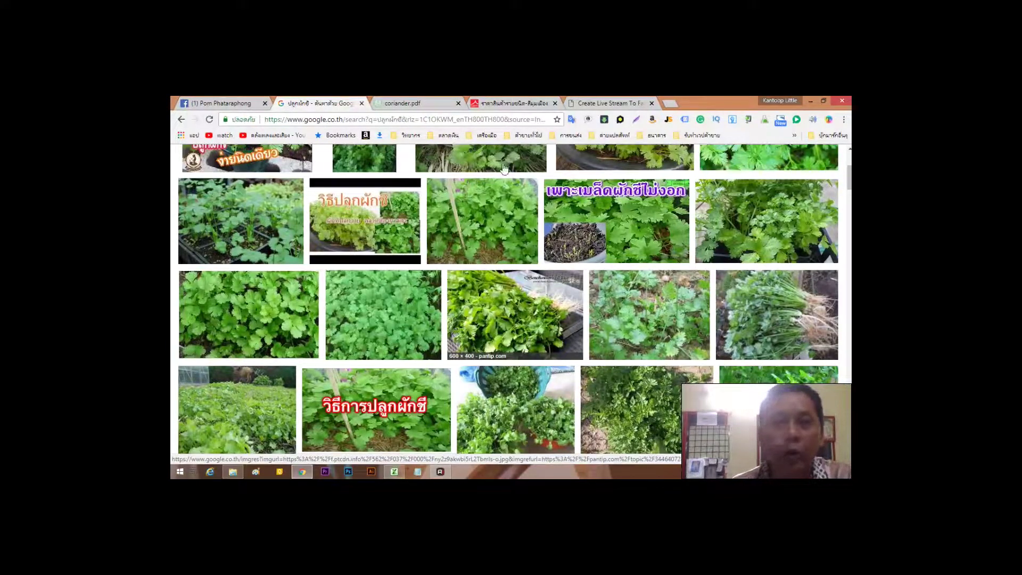
# Open the Simummuang Market page for Thai coriander prices and highlight today's average price per kilogram.
pyautogui.click(503, 103)
pyautogui.moveTo(484, 268)
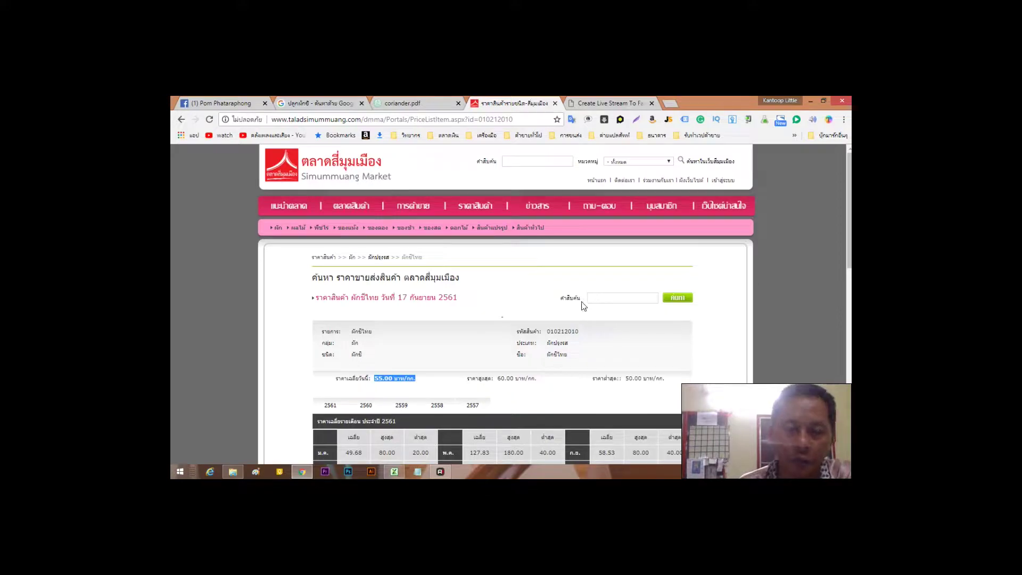
pyautogui.scroll(-2, 544, 304)
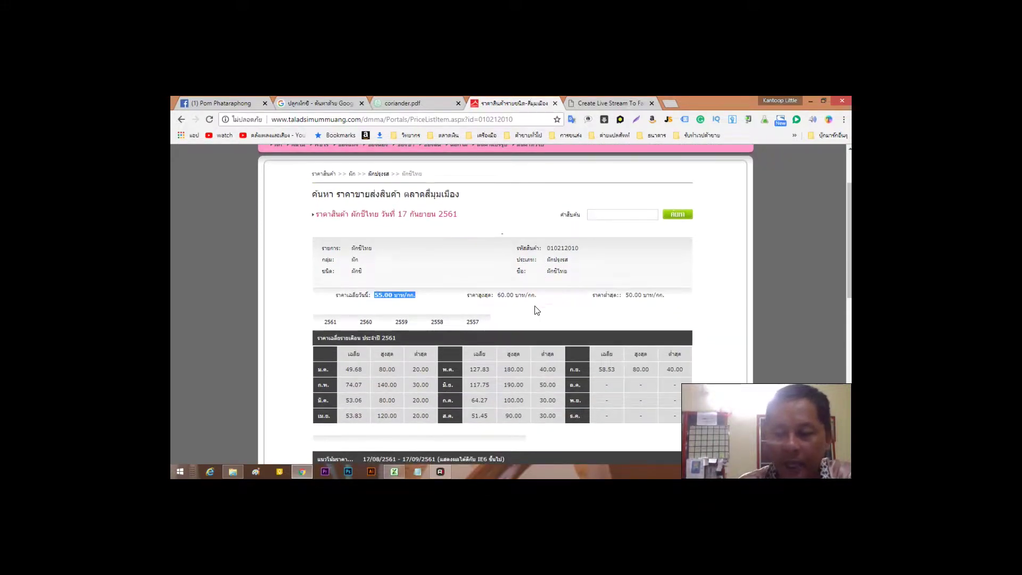
pyautogui.scroll(2, 375, 263)
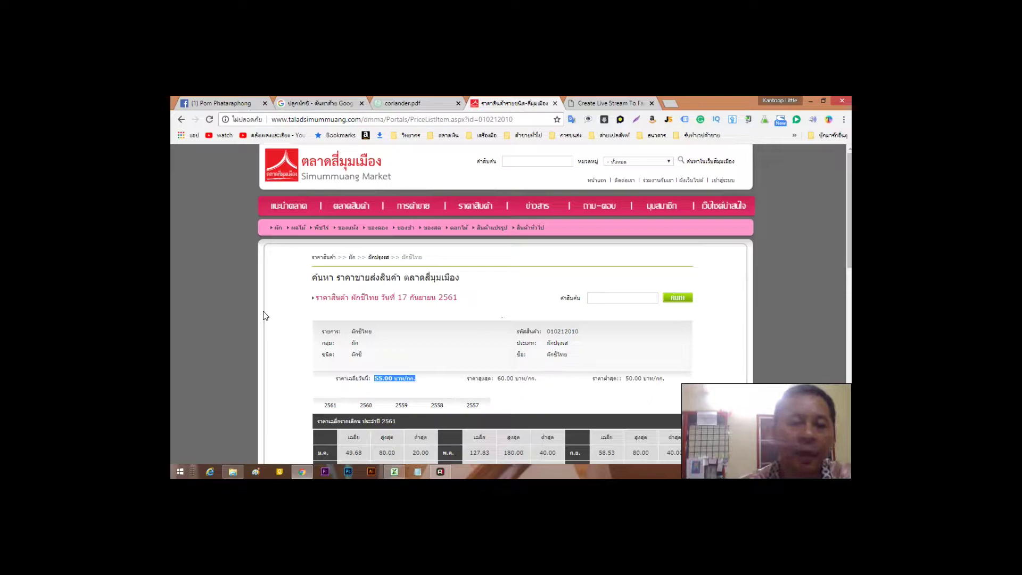
pyautogui.scroll(-2, 264, 315)
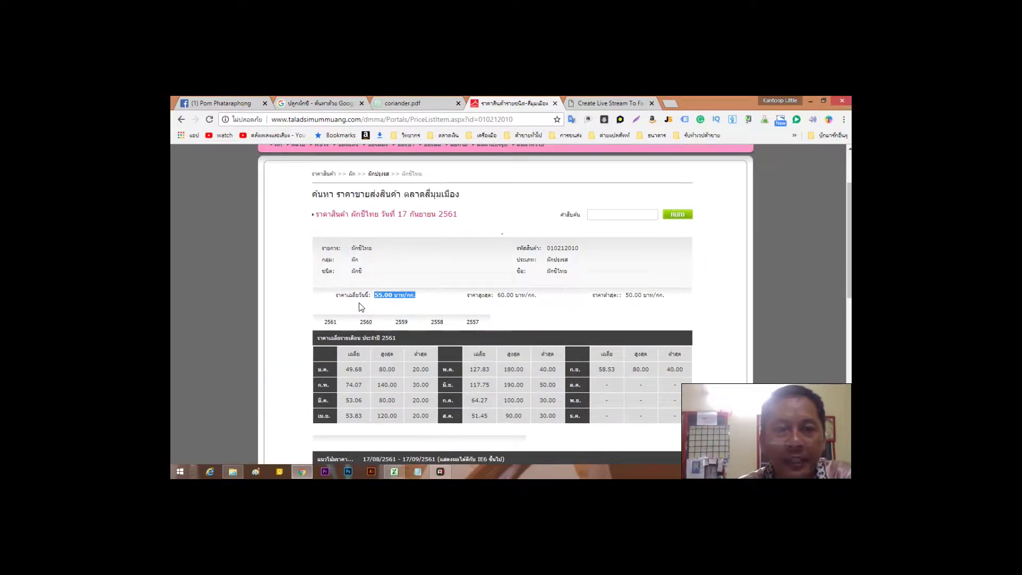
pyautogui.click(425, 298)
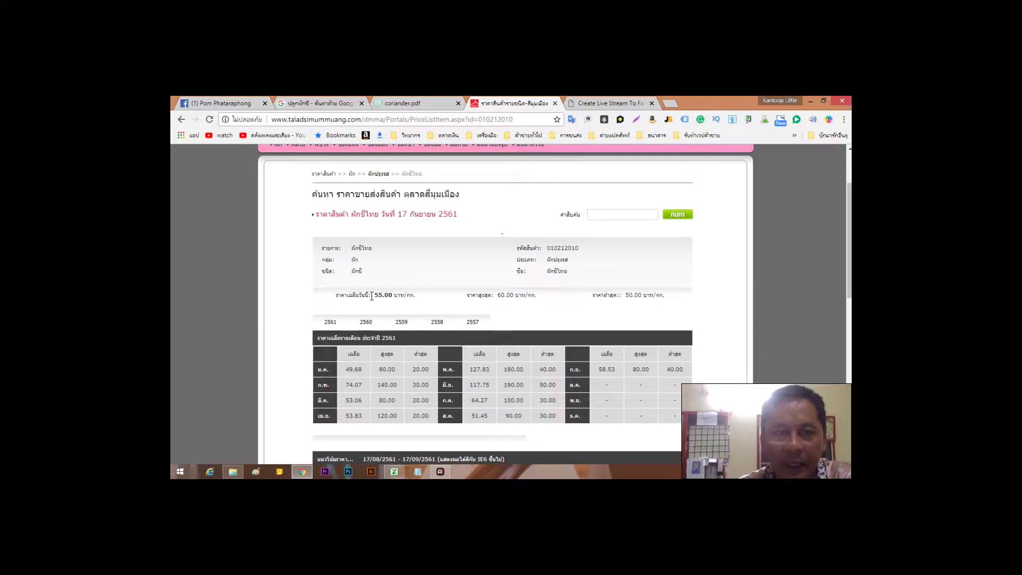
pyautogui.moveTo(374, 296); pyautogui.dragTo(407, 296)
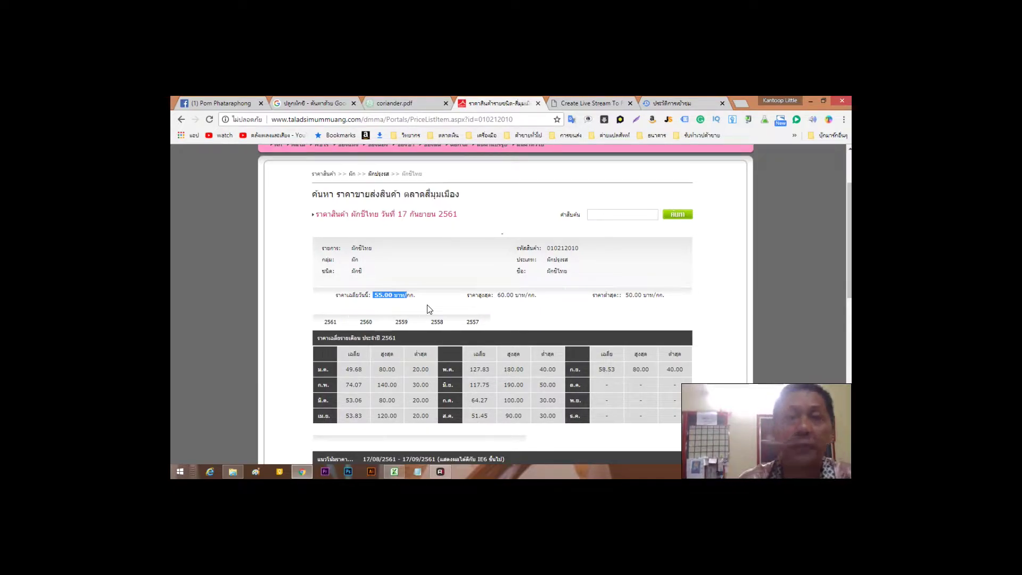
# Bring up coriander.pdf and highlight the crop's harvest age in item 3.
pyautogui.click(384, 101)
pyautogui.scroll(-4, 556, 327)
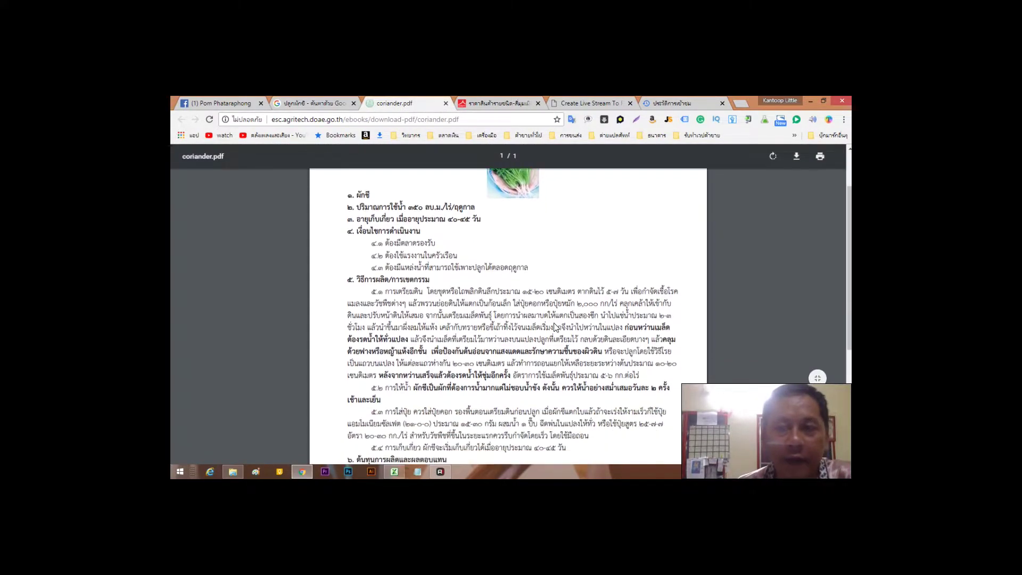
pyautogui.scroll(3, 556, 327)
pyautogui.scroll(1, 559, 326)
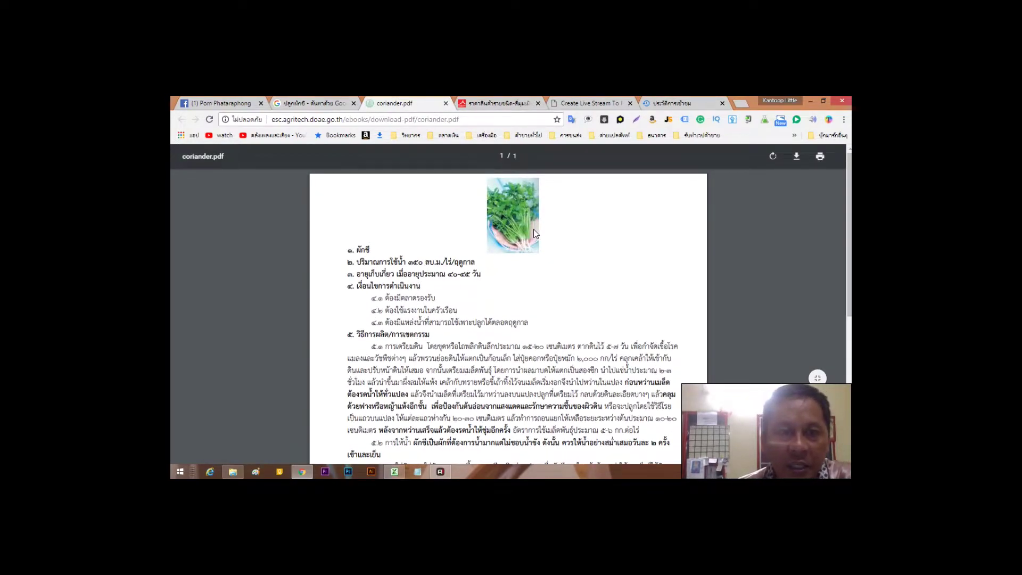
pyautogui.moveTo(481, 274); pyautogui.dragTo(425, 279)
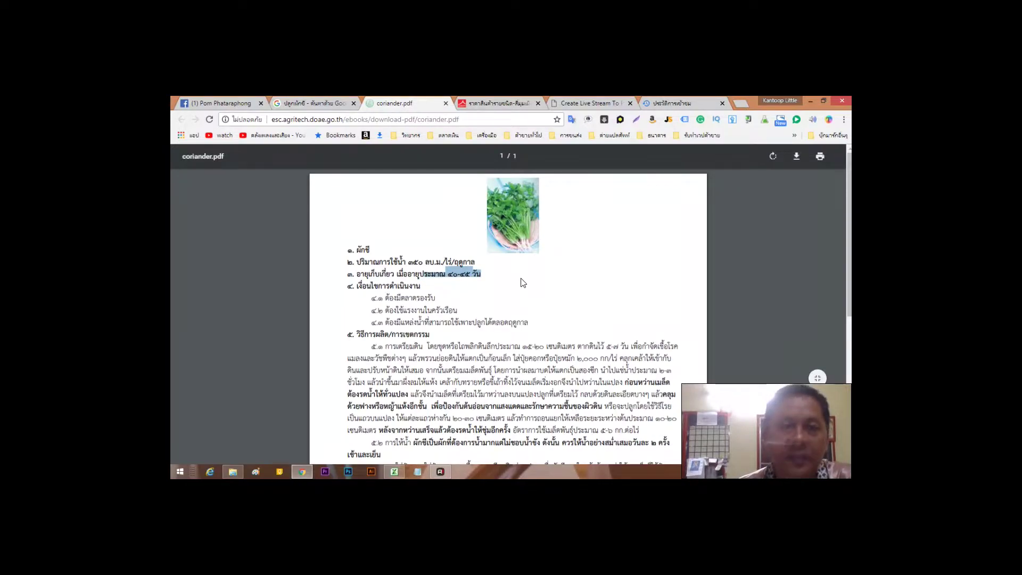
# Examine the production cost and return table in section 6 of coriander.pdf, highlighting the total cost per rai.
pyautogui.scroll(-3, 524, 284)
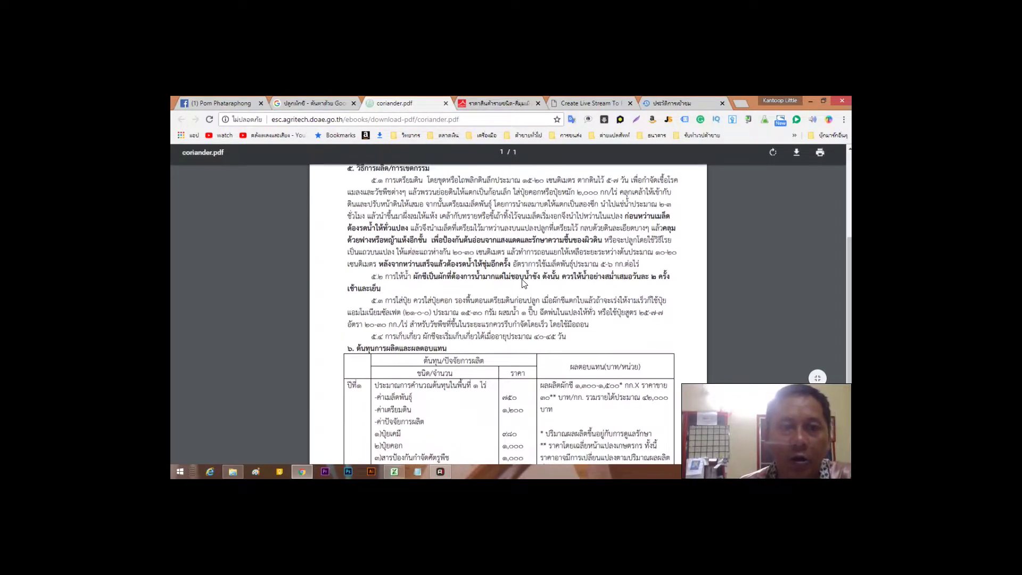
pyautogui.scroll(2, 456, 269)
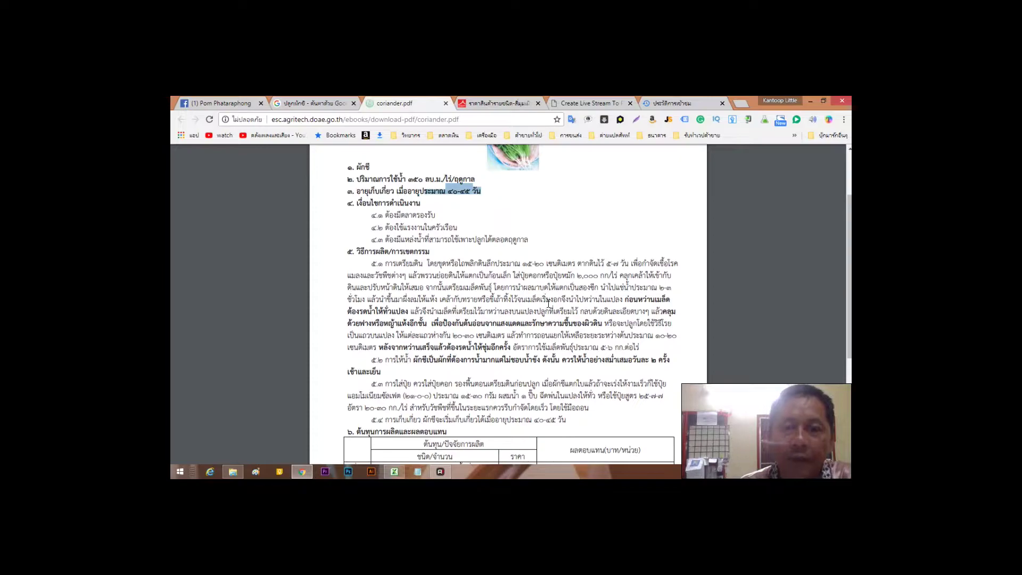
pyautogui.scroll(-3, 536, 304)
pyautogui.scroll(-3, 536, 304)
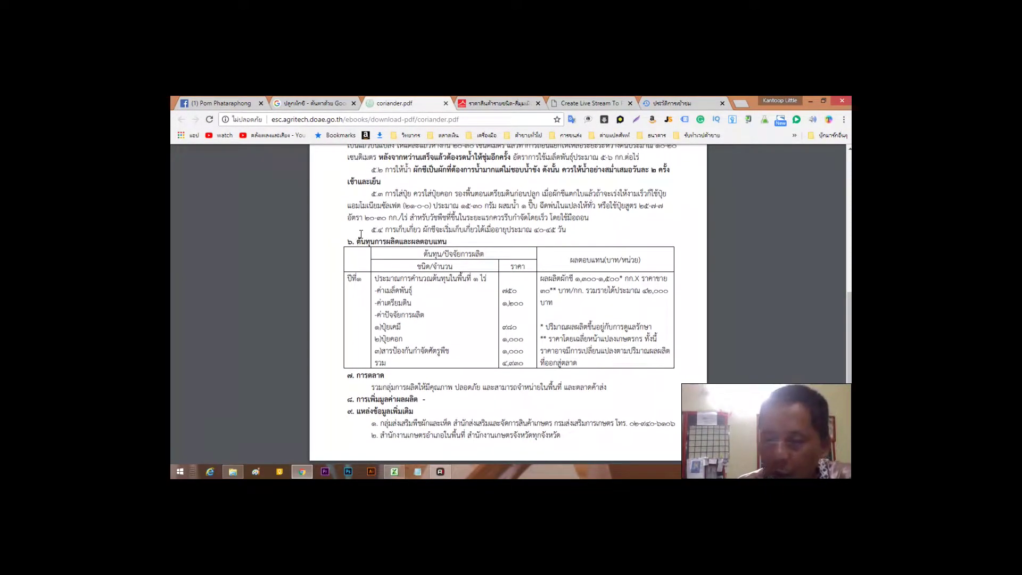
pyautogui.moveTo(359, 242); pyautogui.dragTo(568, 364)
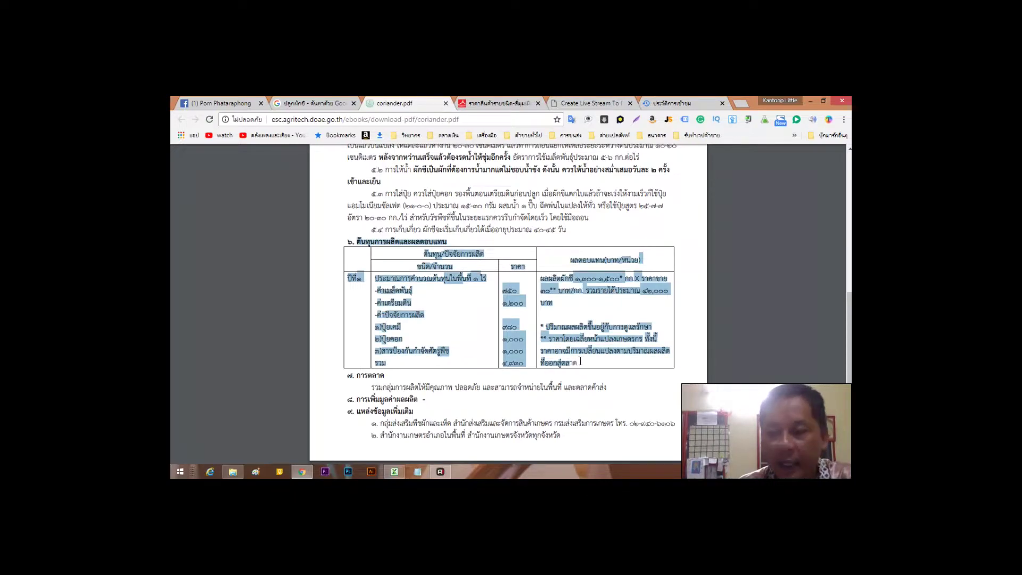
pyautogui.click(618, 376)
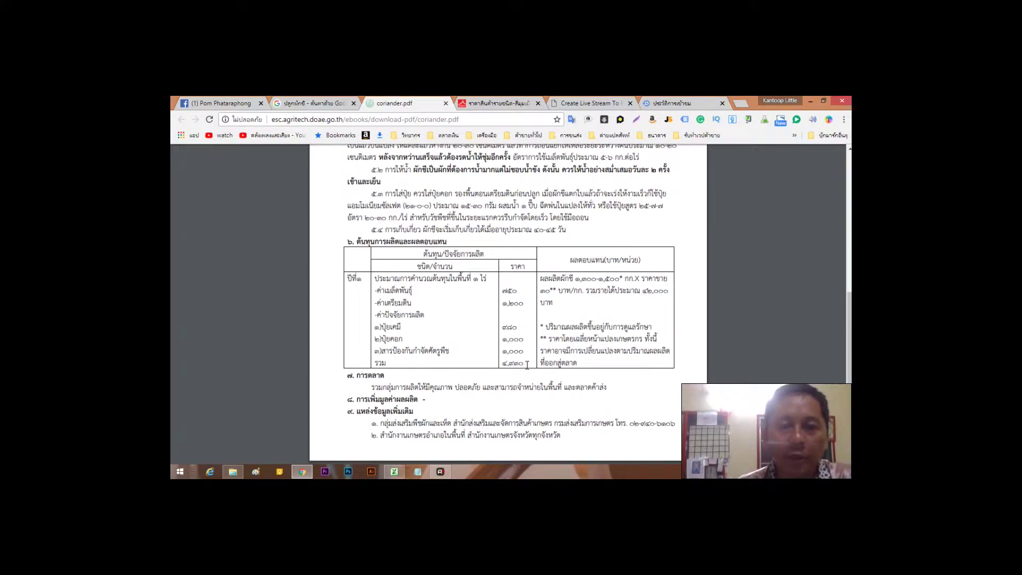
pyautogui.moveTo(527, 365); pyautogui.dragTo(498, 368)
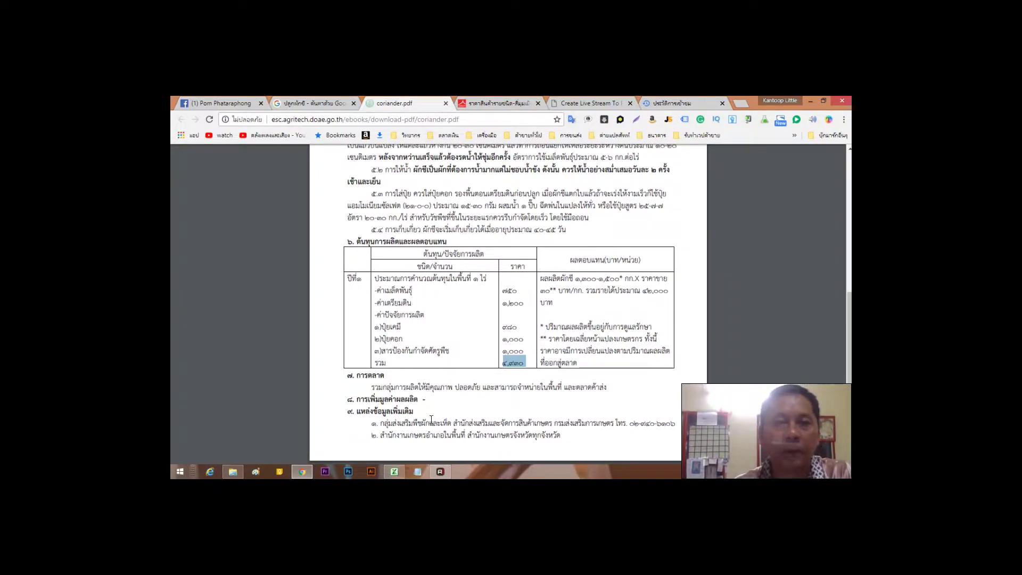
# Switch to the Excel price workbook and point out the year, highest, lowest and average price columns.
pyautogui.click(396, 471)
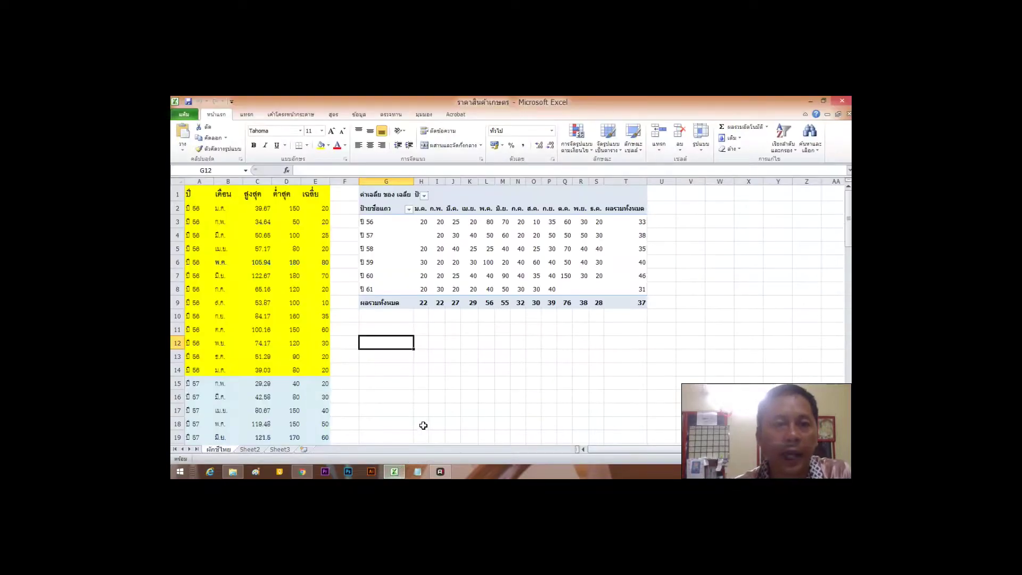
pyautogui.click(198, 207)
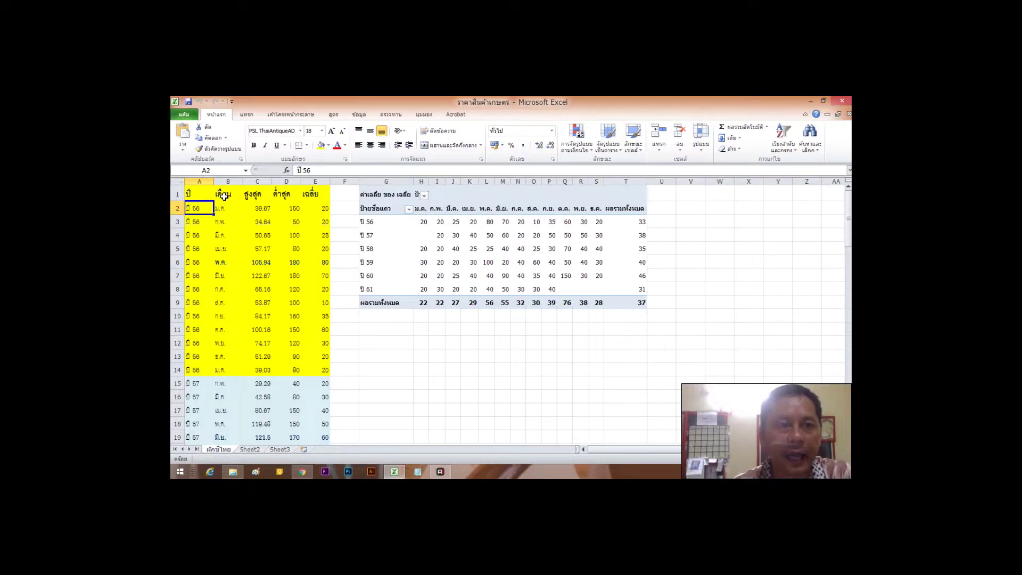
pyautogui.click(258, 193)
pyautogui.click(285, 192)
pyautogui.click(314, 194)
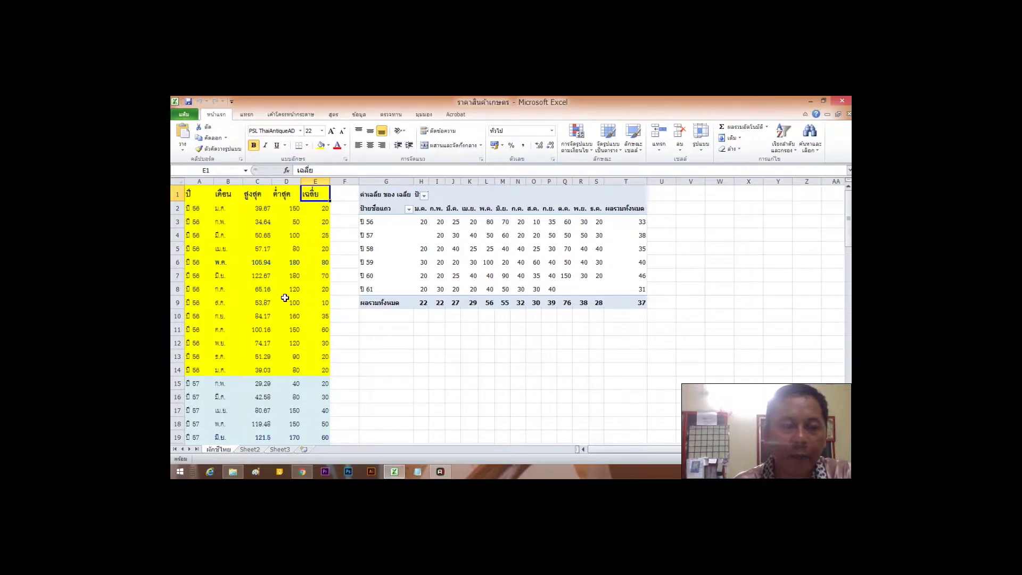
# Review the monthly coriander price records down to September of year 61 in row 70.
pyautogui.scroll(-15, 290, 309)
pyautogui.scroll(-7, 297, 316)
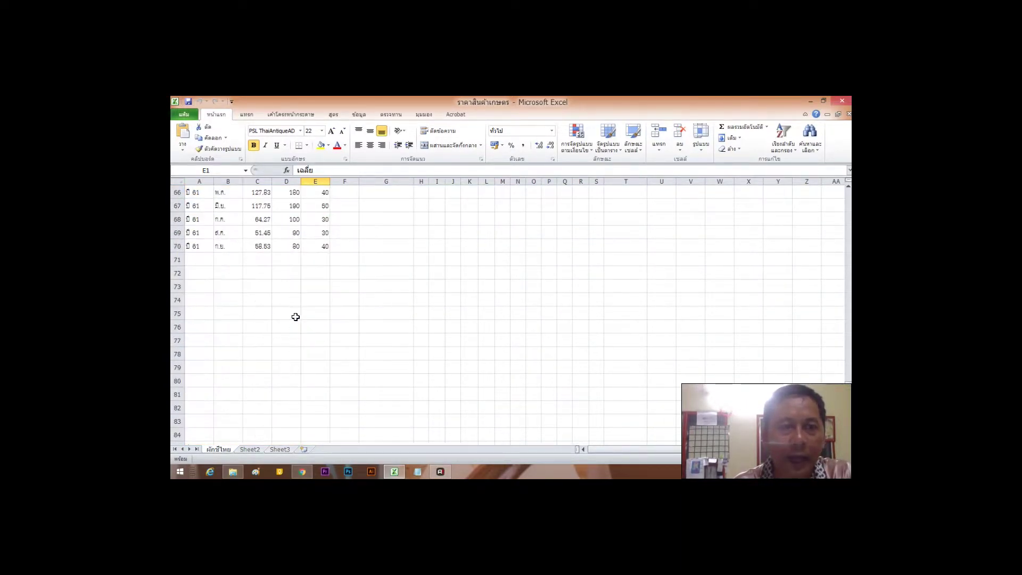
pyautogui.scroll(10, 298, 319)
pyautogui.scroll(-7, 301, 327)
pyautogui.moveTo(200, 380); pyautogui.dragTo(343, 376)
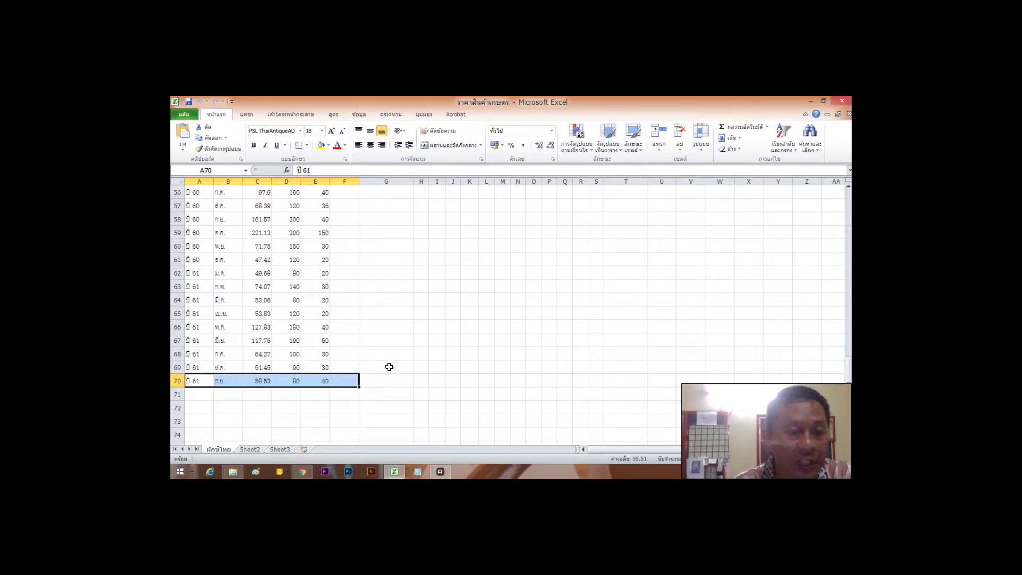
pyautogui.scroll(5, 369, 376)
pyautogui.scroll(-7, 431, 413)
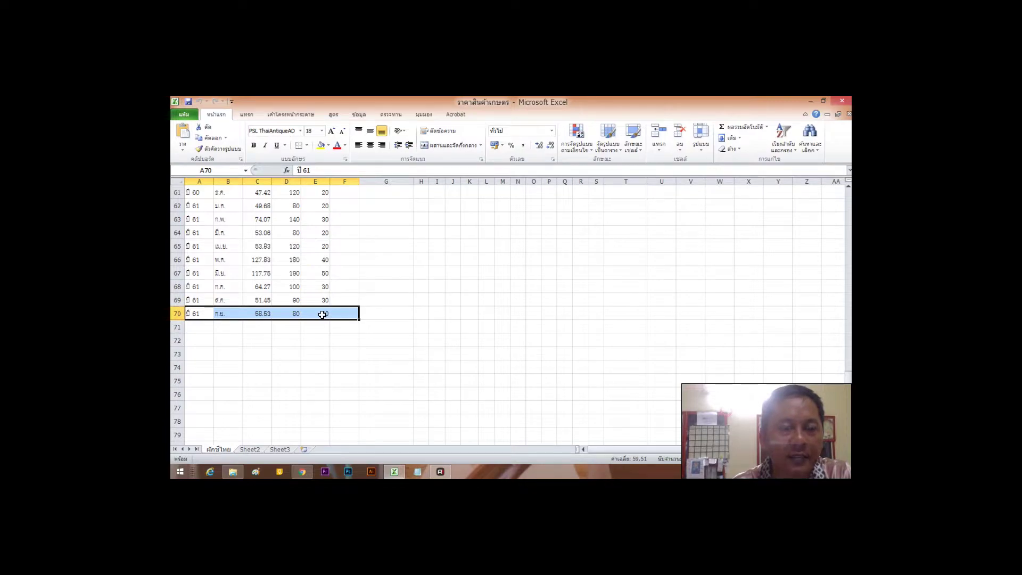
pyautogui.scroll(20, 340, 323)
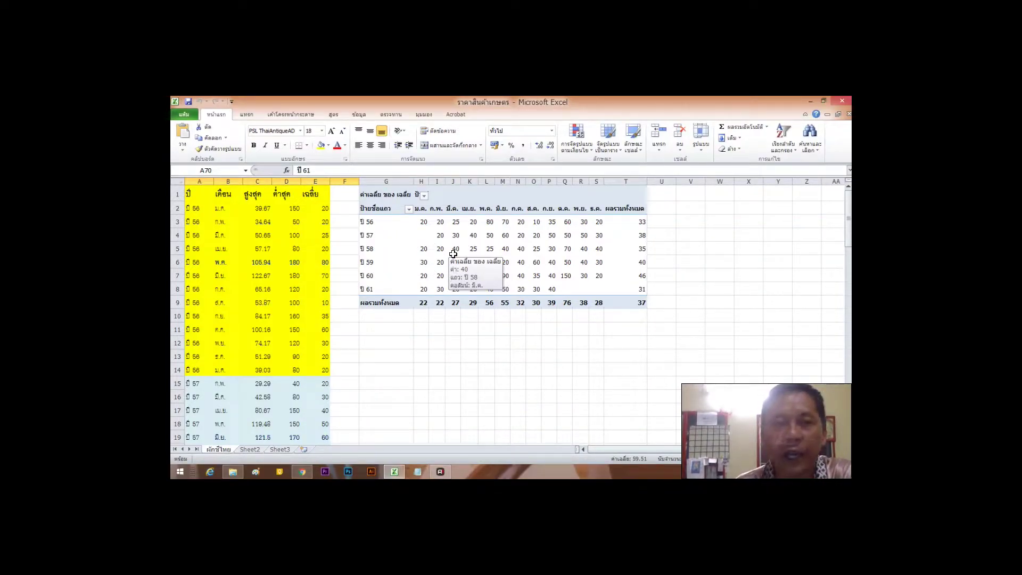
# Annotate the pivot table's total row in red: underline the monthly averages, circle the overall average and October's average, and add an arrow under October.
pyautogui.click(533, 355)
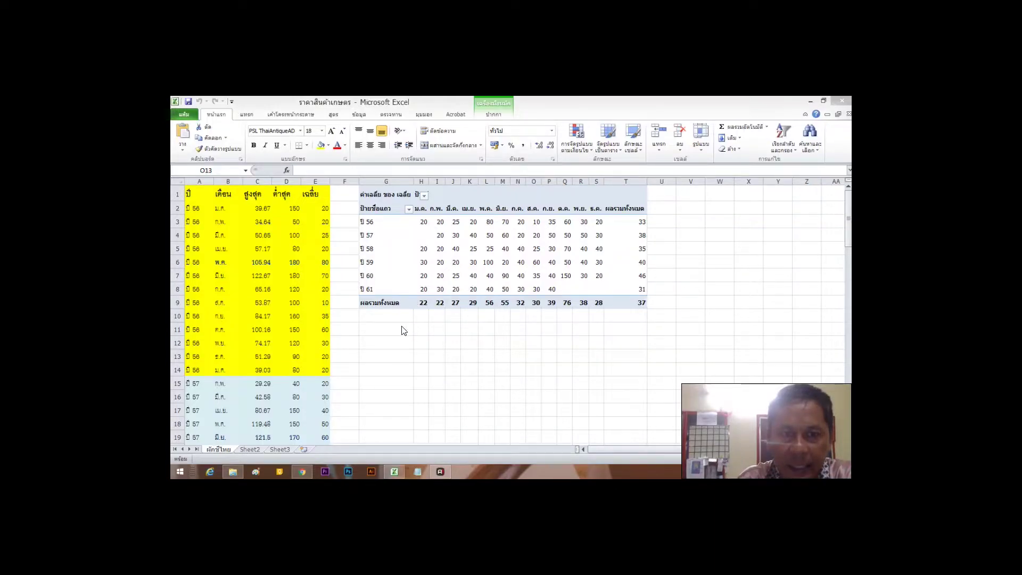
pyautogui.moveTo(410, 325)
pyautogui.mouseDown()
pyautogui.moveTo(432, 310)
pyautogui.moveTo(605, 307)
pyautogui.mouseUp()
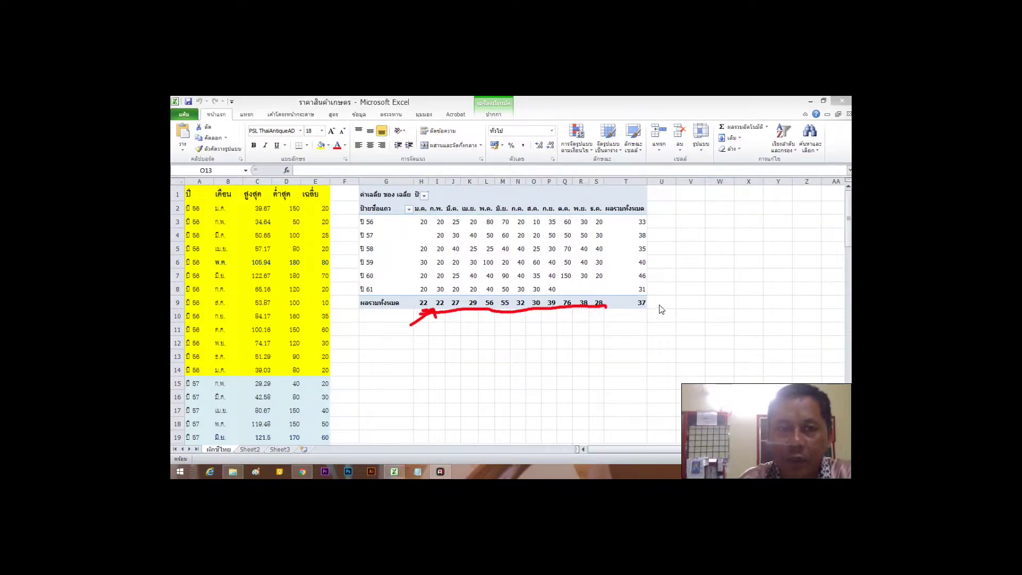
pyautogui.moveTo(645, 294)
pyautogui.mouseDown()
pyautogui.moveTo(634, 322)
pyautogui.moveTo(659, 307)
pyautogui.moveTo(645, 303)
pyautogui.mouseUp()
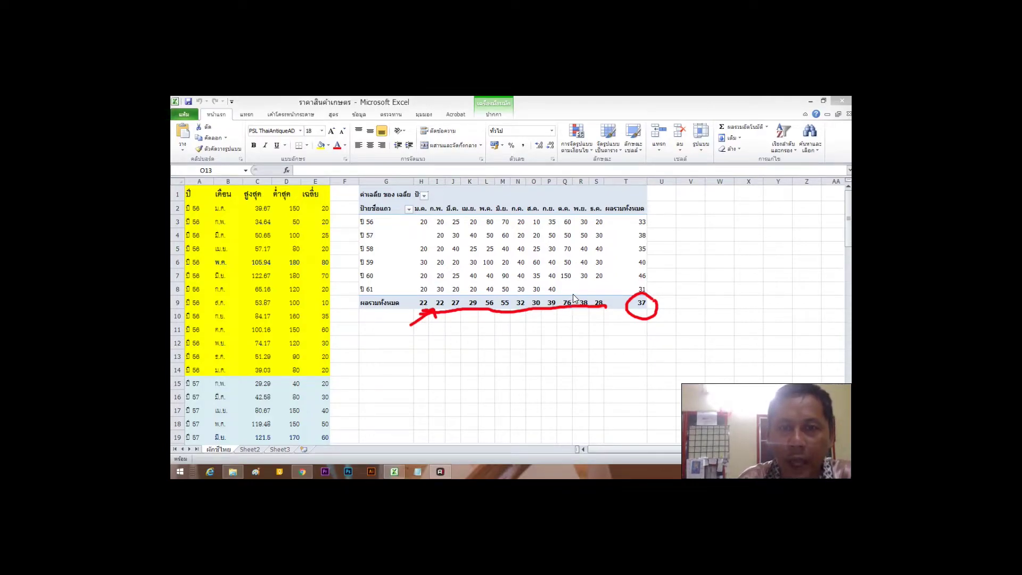
pyautogui.moveTo(569, 295)
pyautogui.mouseDown()
pyautogui.moveTo(556, 314)
pyautogui.moveTo(575, 320)
pyautogui.moveTo(576, 293)
pyautogui.mouseUp()
pyautogui.moveTo(565, 350); pyautogui.dragTo(565, 326)
pyautogui.moveTo(558, 334); pyautogui.dragTo(573, 335)
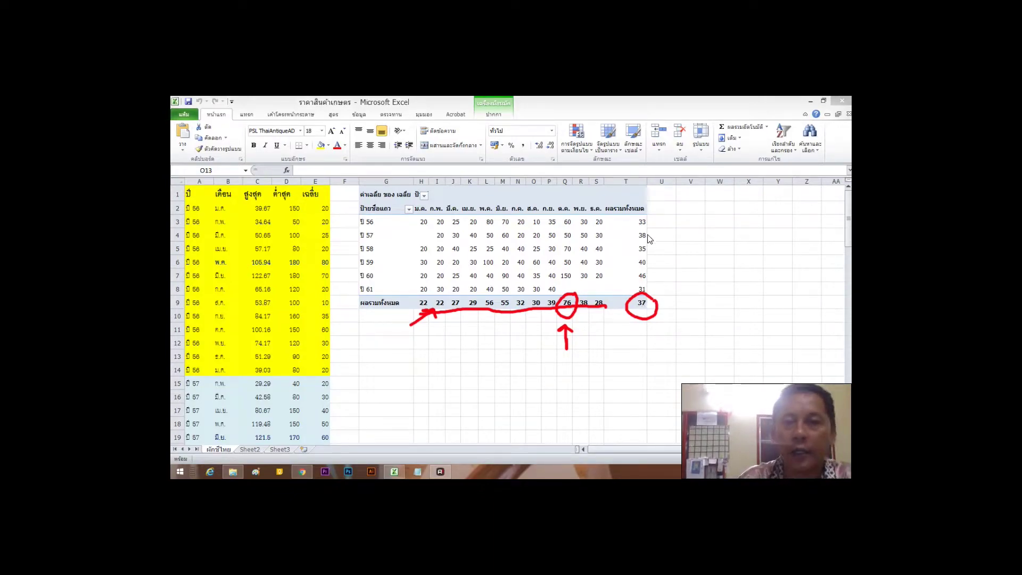
pyautogui.click(684, 221)
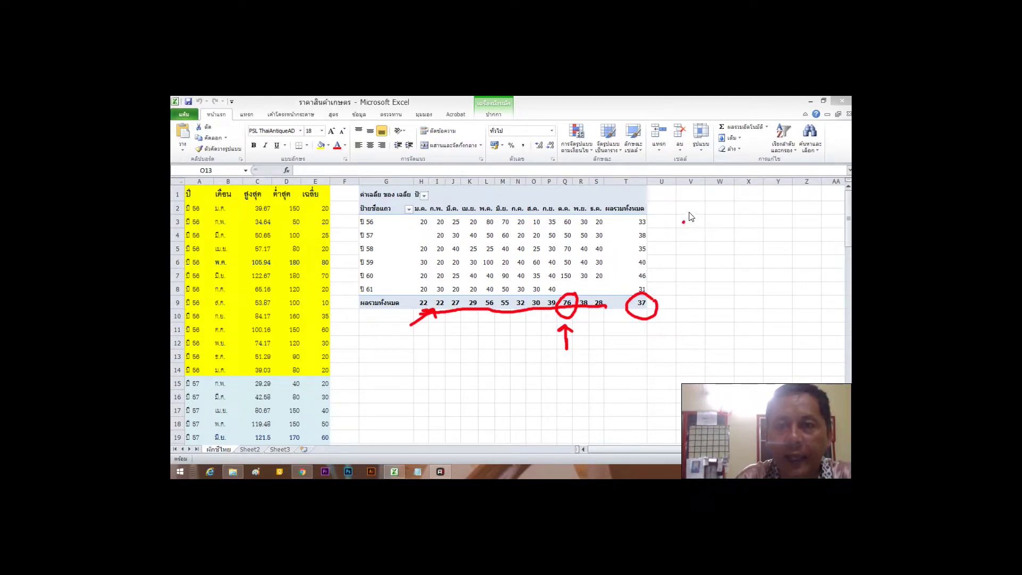
pyautogui.moveTo(701, 211)
pyautogui.mouseDown()
pyautogui.moveTo(750, 228)
pyautogui.moveTo(749, 244)
pyautogui.moveTo(803, 235)
pyautogui.mouseUp()
pyautogui.press('Escape')
# Enter a yield of 1500 in cell V3 and make the number larger and bold.
pyautogui.click(697, 223)
pyautogui.write('1500')
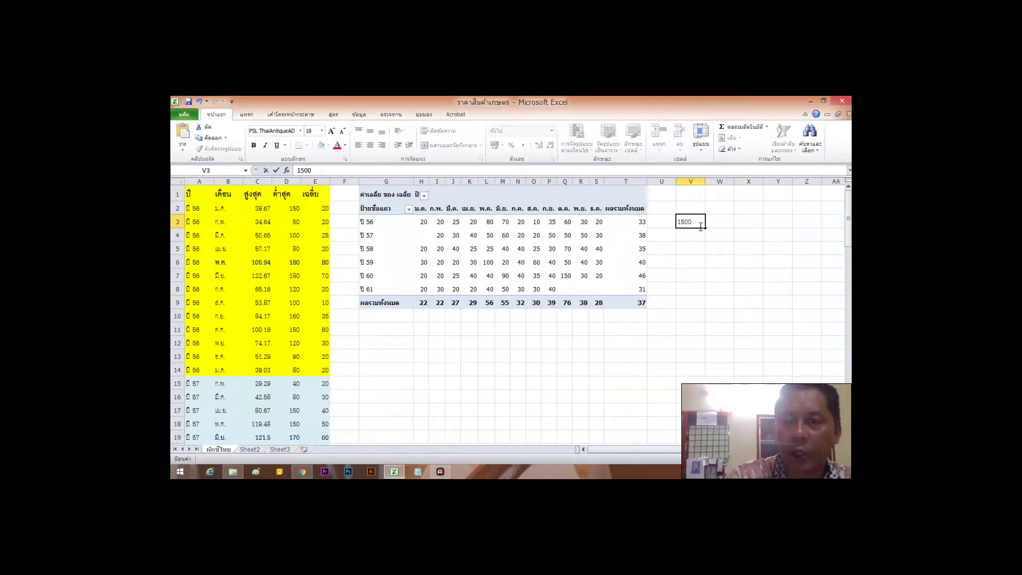
pyautogui.press('Return')
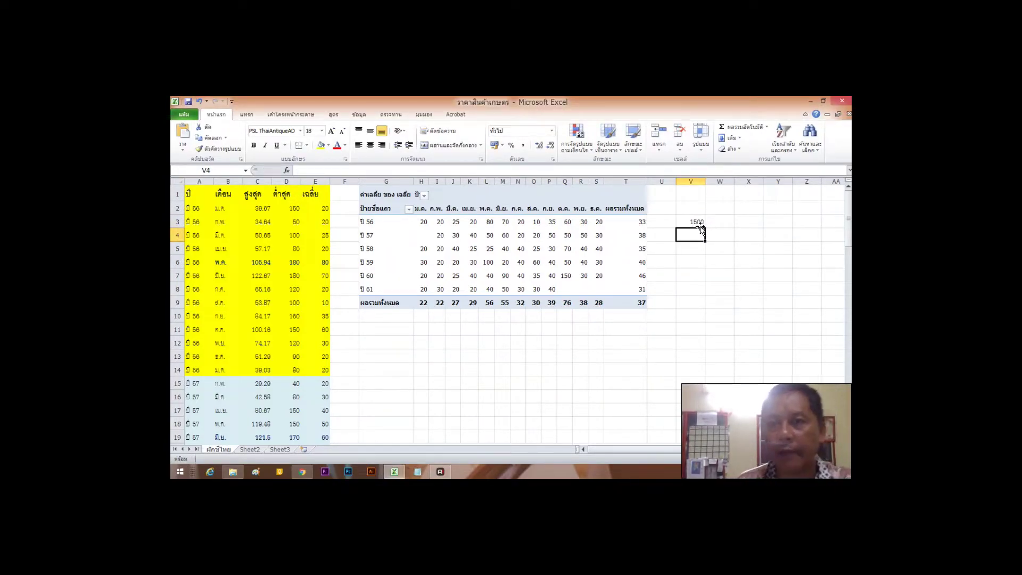
pyautogui.click(697, 223)
pyautogui.click(688, 207)
pyautogui.click(698, 227)
# Enter the average price of 37 in cell W3.
pyautogui.click(719, 224)
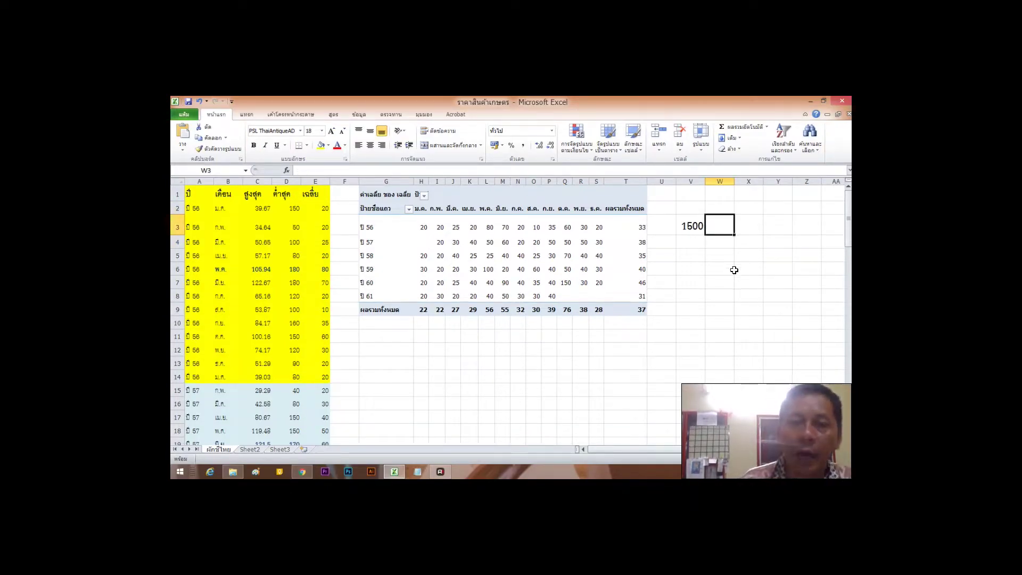
pyautogui.write('37')
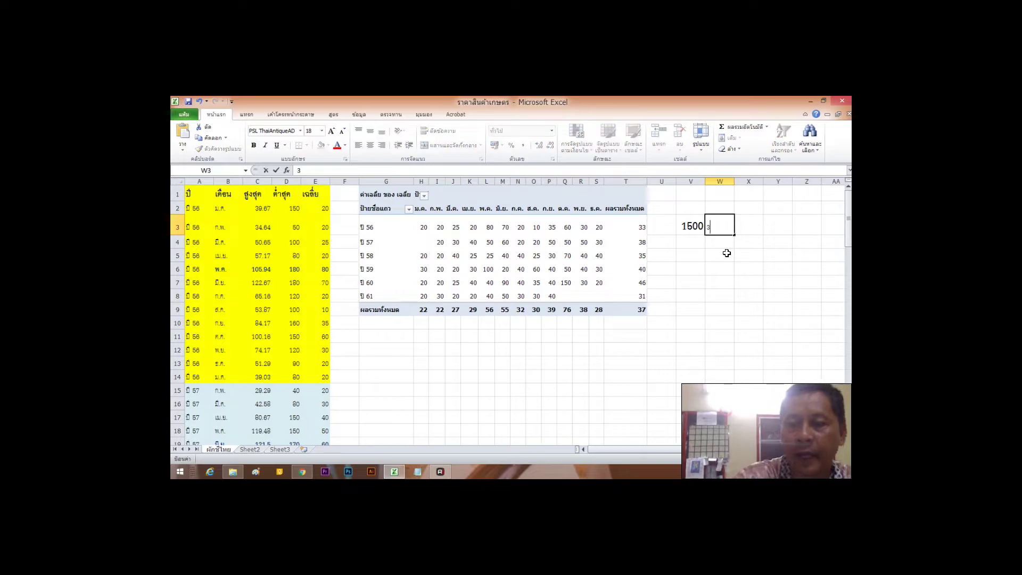
pyautogui.hotkey('ctrl', 'Return')
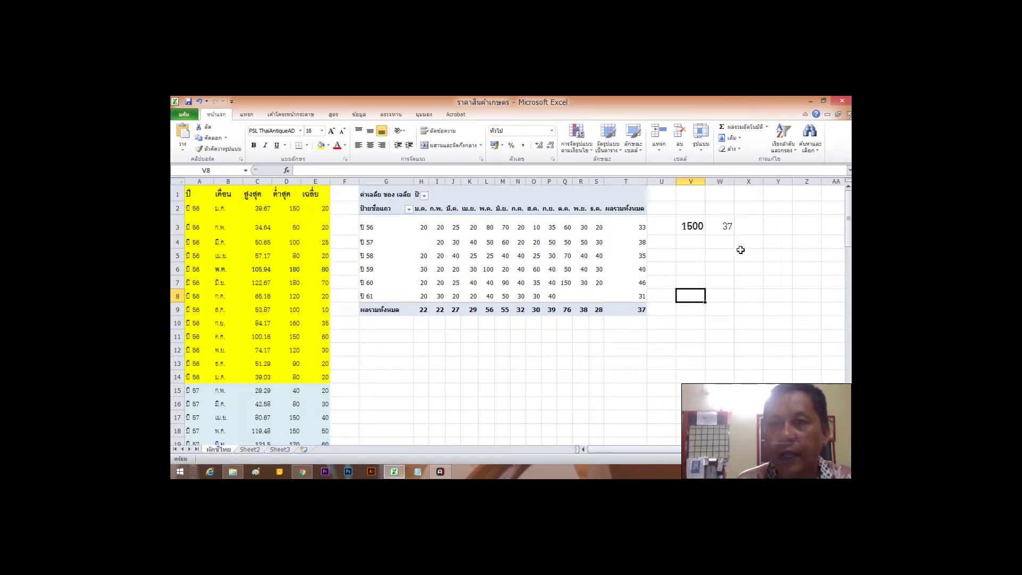
# Multiply V3 by W3 in cell X3 and format the result as bold 28-point Accounting with a yellow fill.
pyautogui.click(745, 224)
pyautogui.write('+')
pyautogui.click(694, 234)
pyautogui.write('*')
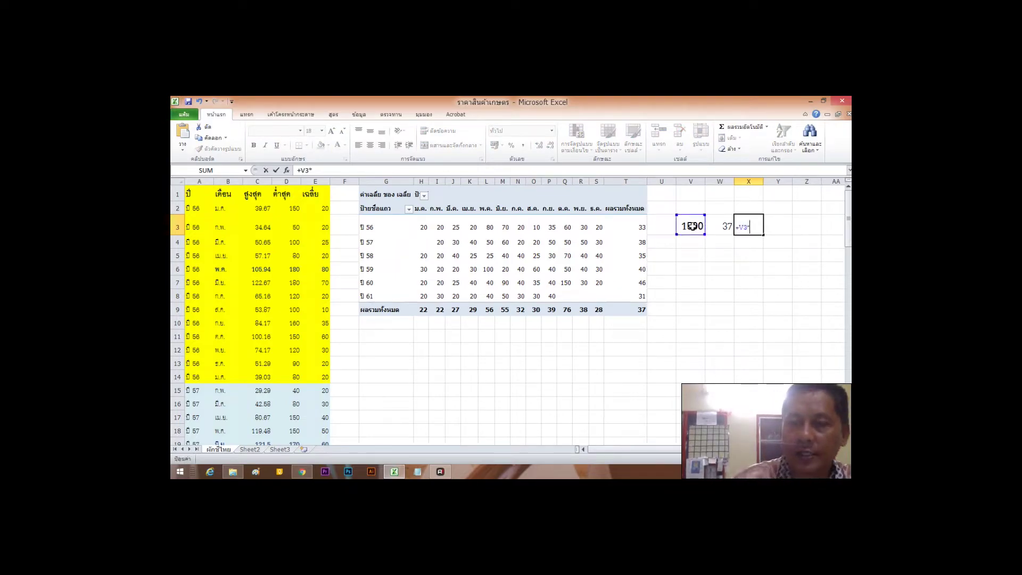
pyautogui.click(716, 230)
pyautogui.press('Return')
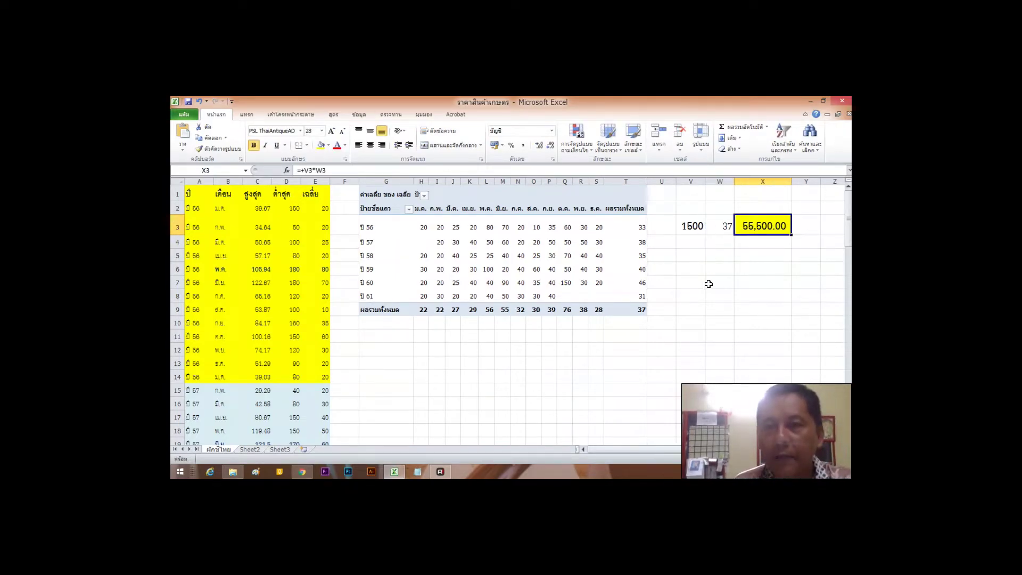
pyautogui.click(761, 255)
pyautogui.click(761, 234)
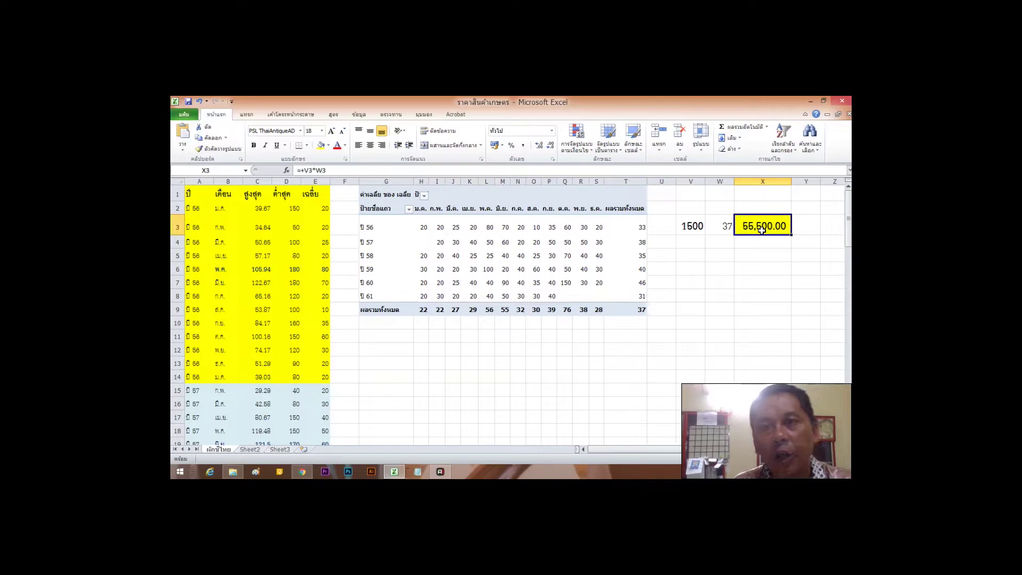
# Review the pivot table's overall average price together with the yield, price and income cells in row 3.
pyautogui.click(762, 296)
pyautogui.hscroll(2, 622, 434)
pyautogui.moveTo(628, 448); pyautogui.dragTo(608, 454)
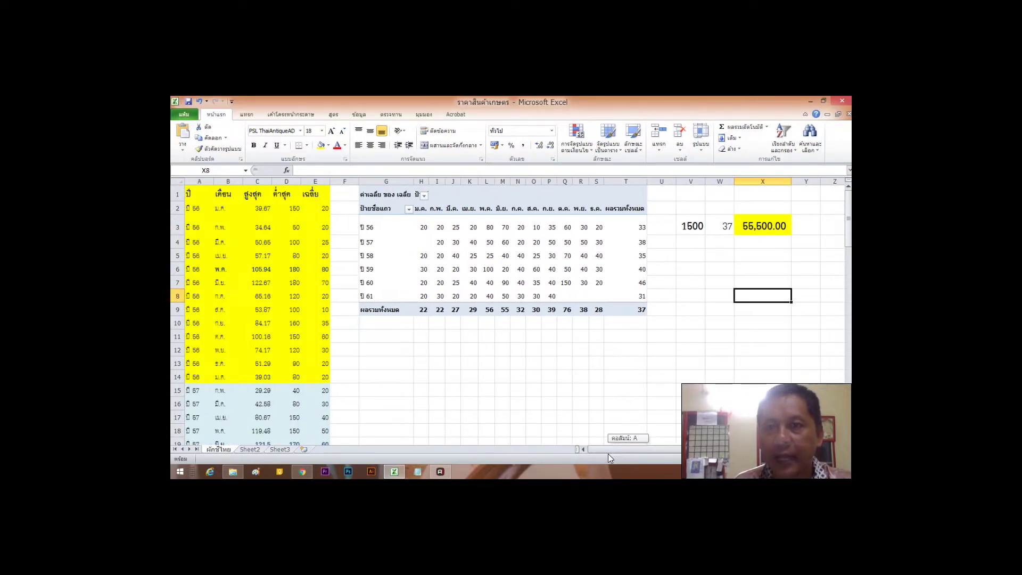
pyautogui.click(641, 309)
pyautogui.click(641, 334)
pyautogui.moveTo(640, 312)
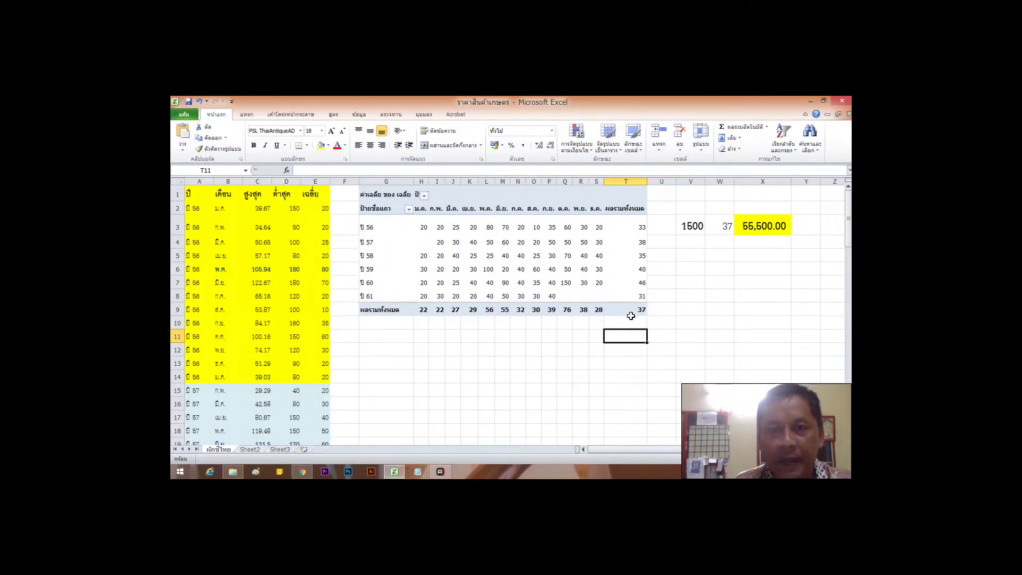
pyautogui.click(689, 225)
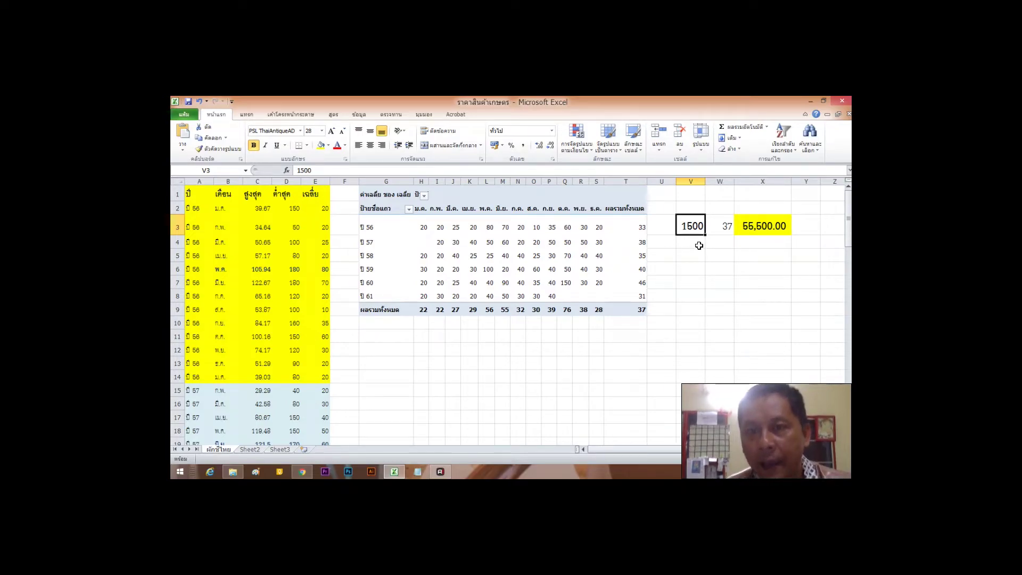
pyautogui.click(723, 251)
pyautogui.click(761, 241)
pyautogui.click(750, 228)
# Check the total production cost in the browser's coriander PDF, then enter 5000 in Excel cell X4 in larger red text.
pyautogui.click(760, 241)
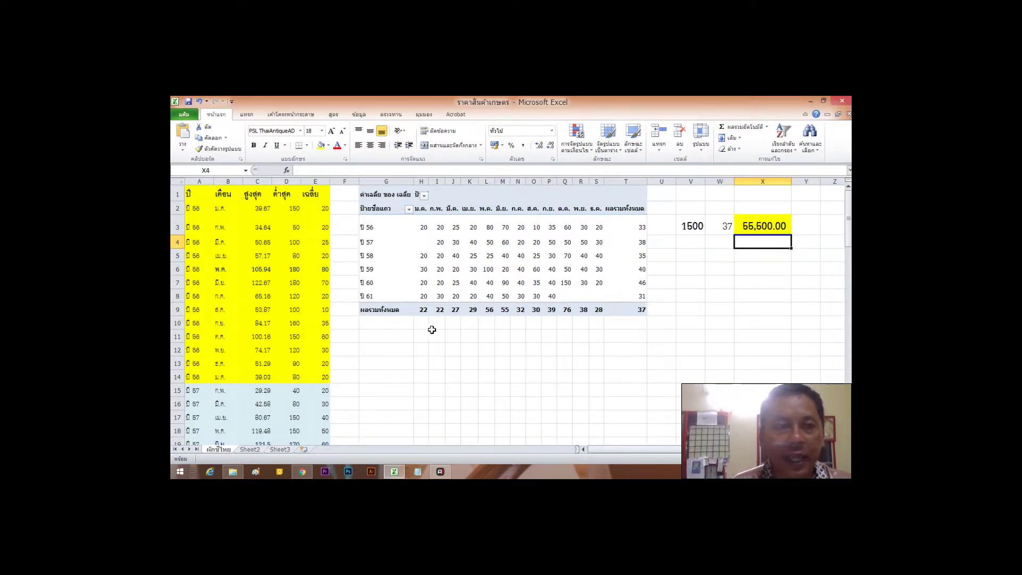
pyautogui.click(302, 472)
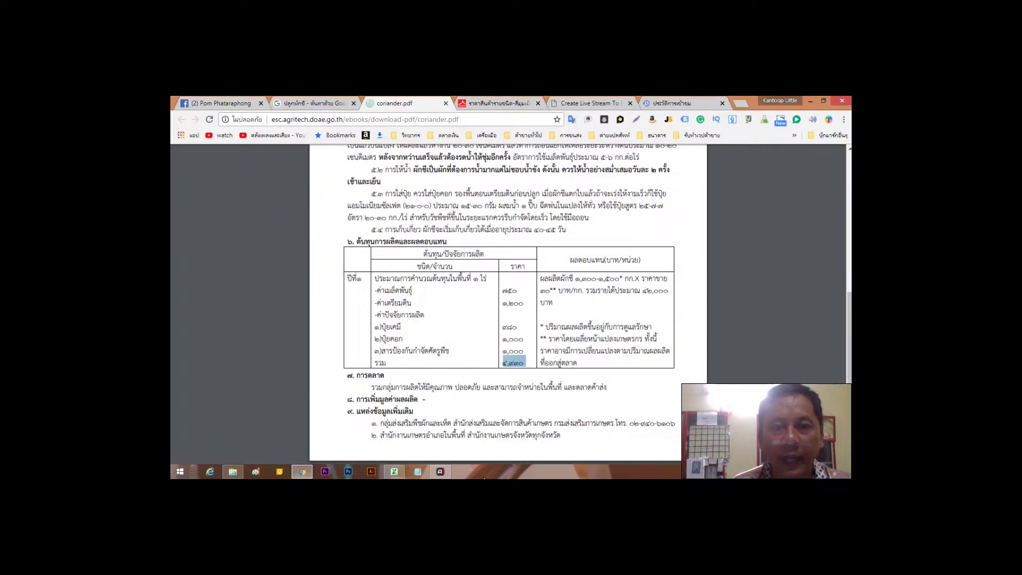
pyautogui.click(393, 472)
pyautogui.write('5000')
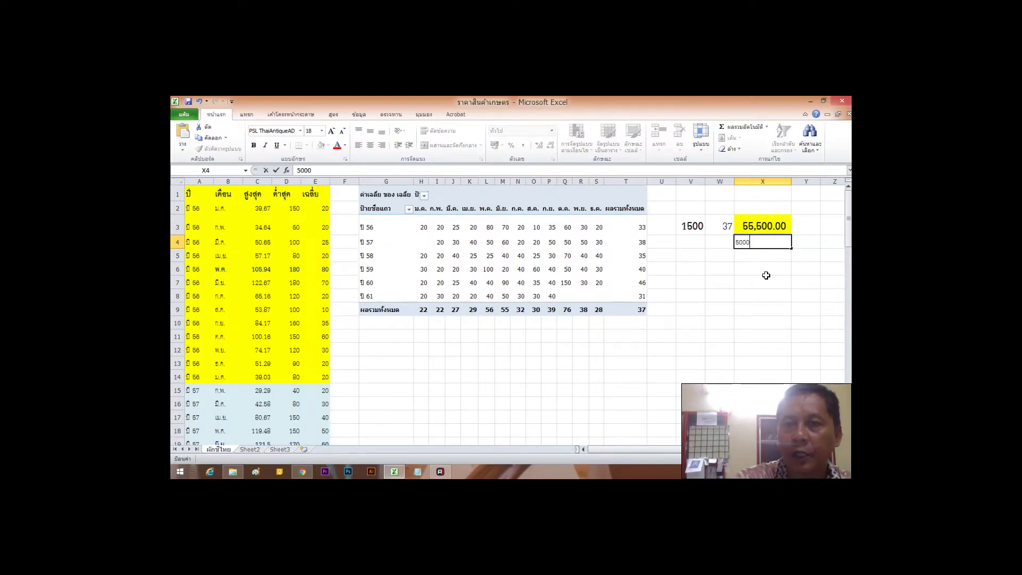
pyautogui.press('Return')
pyautogui.click(763, 241)
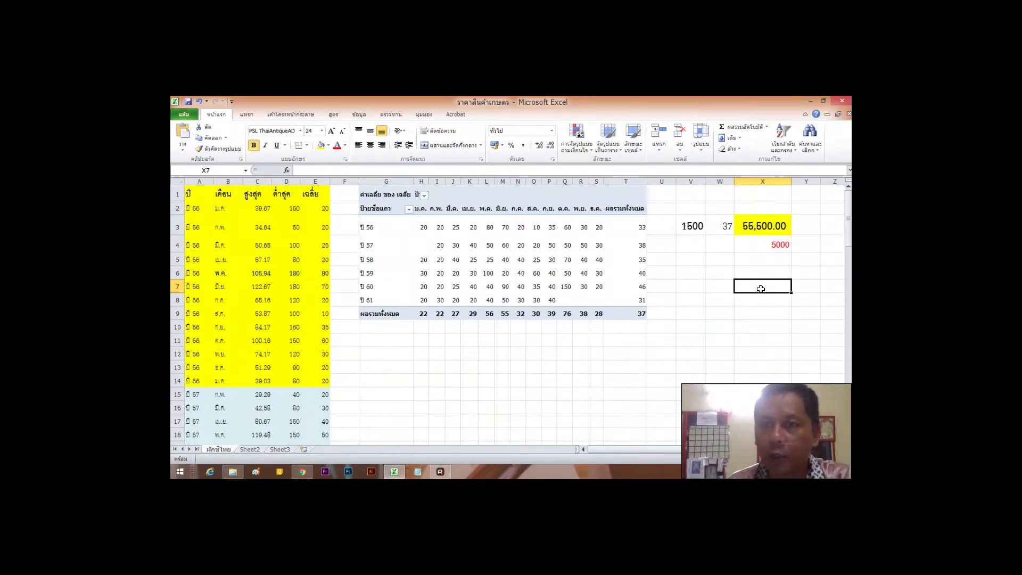
# Calculate the net income in cell X5 by subtracting the cost in X4 from the income in X3.
pyautogui.click(771, 257)
pyautogui.write('+')
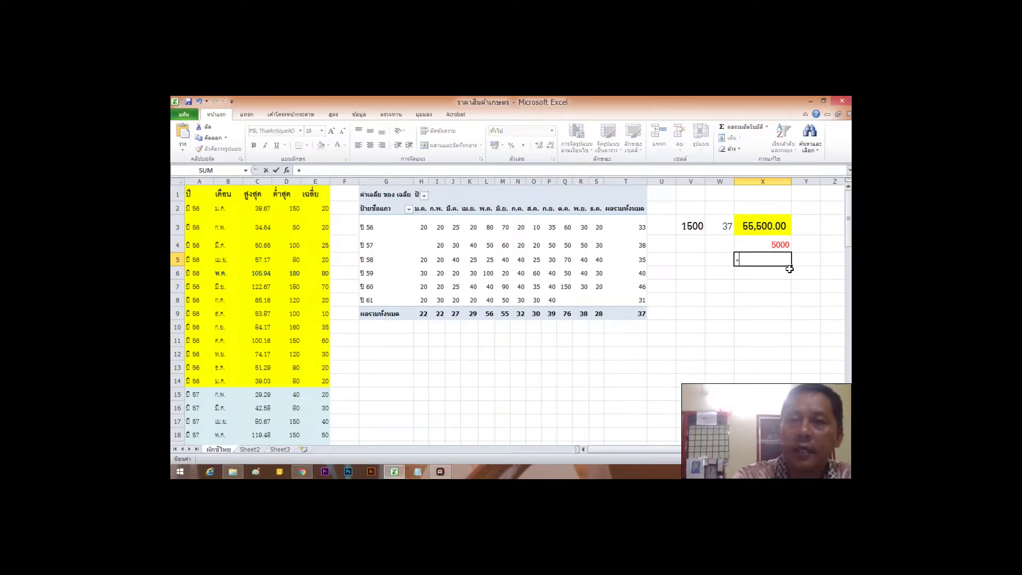
pyautogui.click(758, 230)
pyautogui.write('-')
pyautogui.click(790, 245)
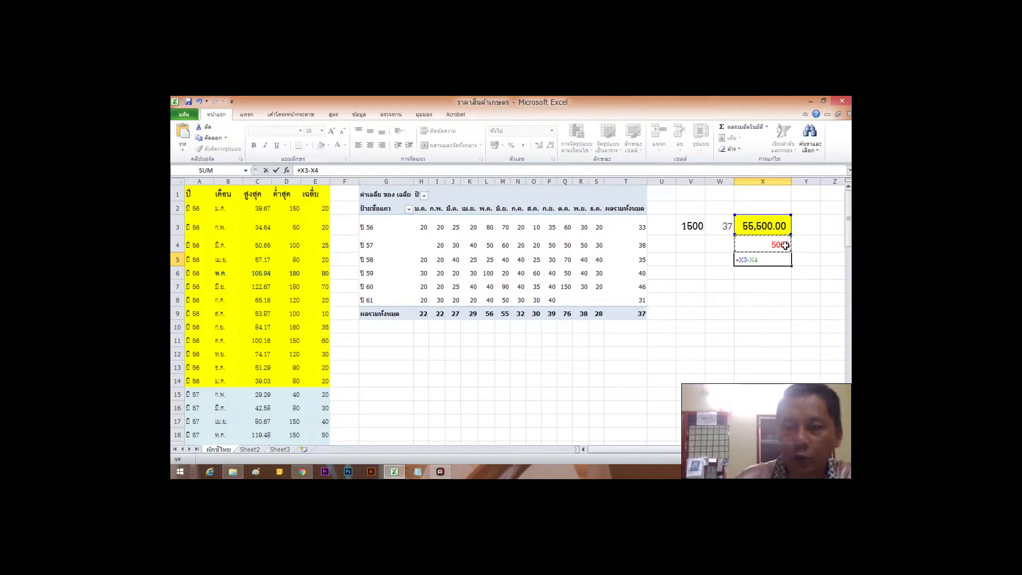
pyautogui.press('Return')
# Format the net income in cell X5 with a green fill and a larger font size.
pyautogui.click(762, 261)
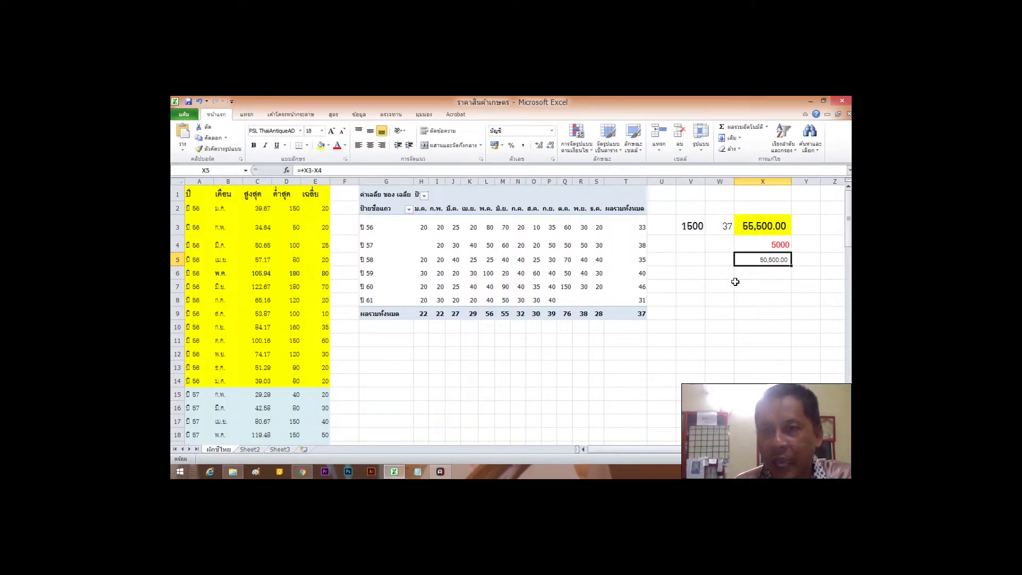
pyautogui.click(329, 145)
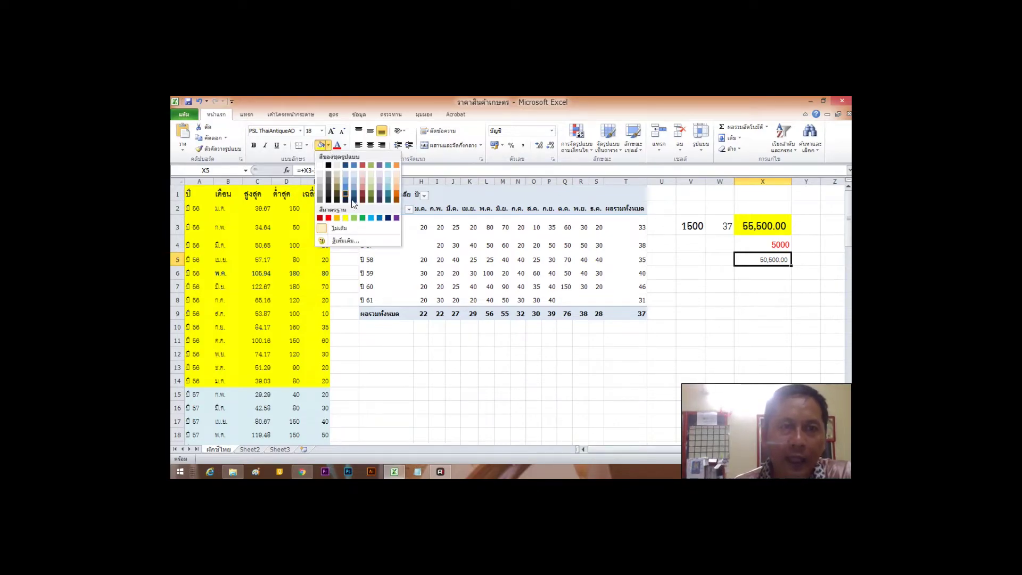
pyautogui.click(362, 218)
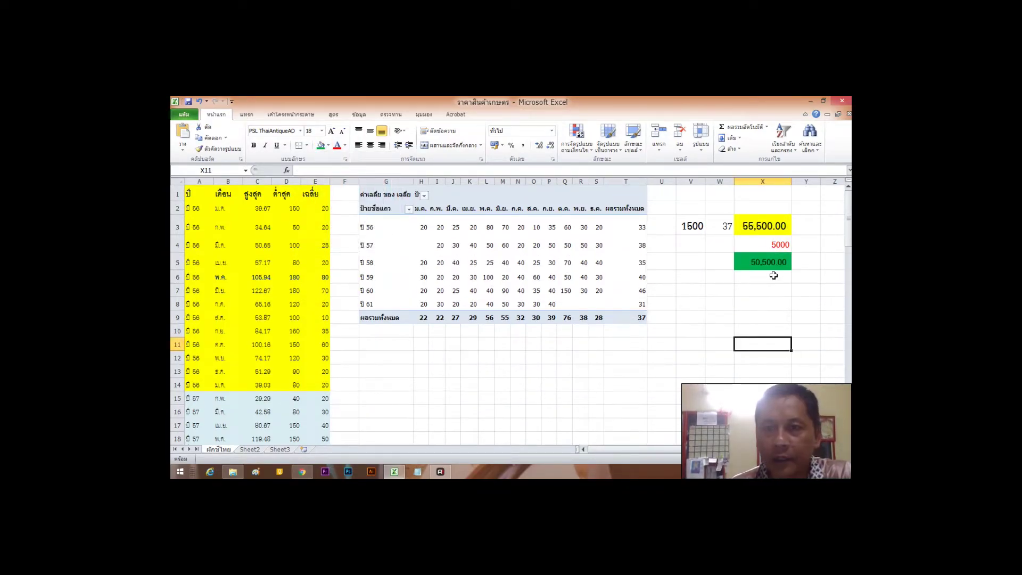
pyautogui.click(709, 263)
pyautogui.click(793, 316)
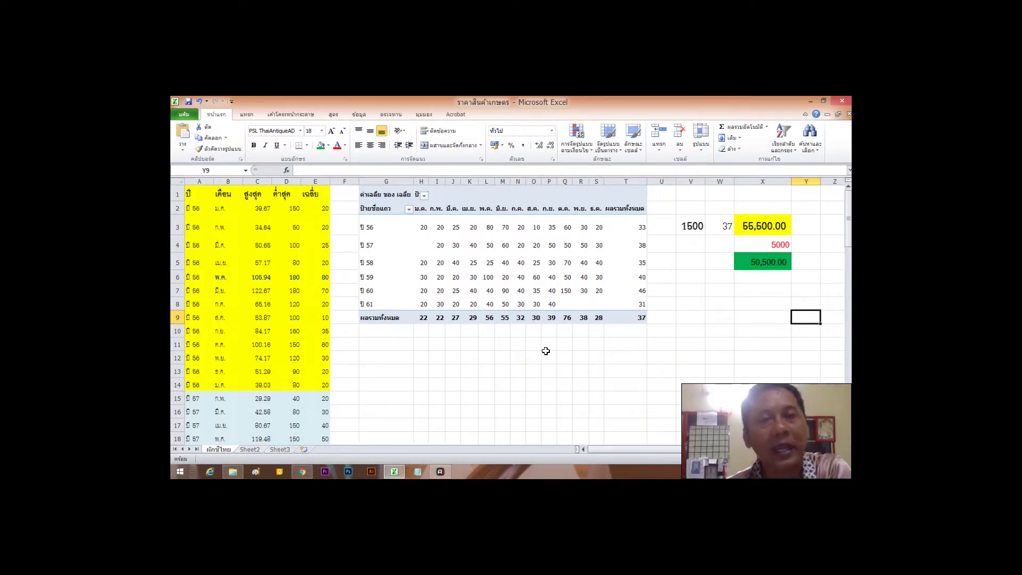
# Try calculating the cost per kilogram in cell Y4 by dividing X4 by V3, and clear the cell.
pyautogui.click(806, 243)
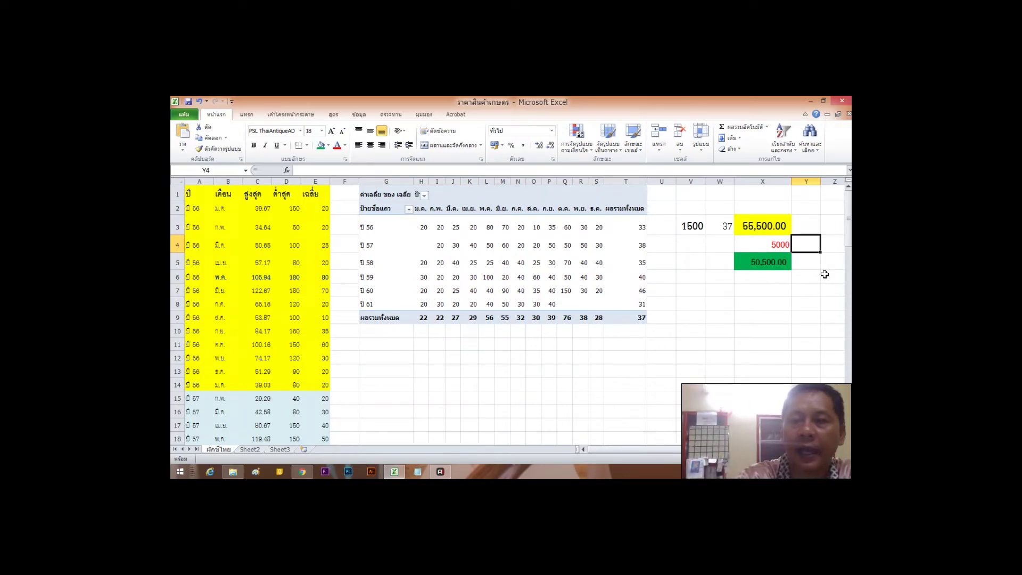
pyautogui.write('+')
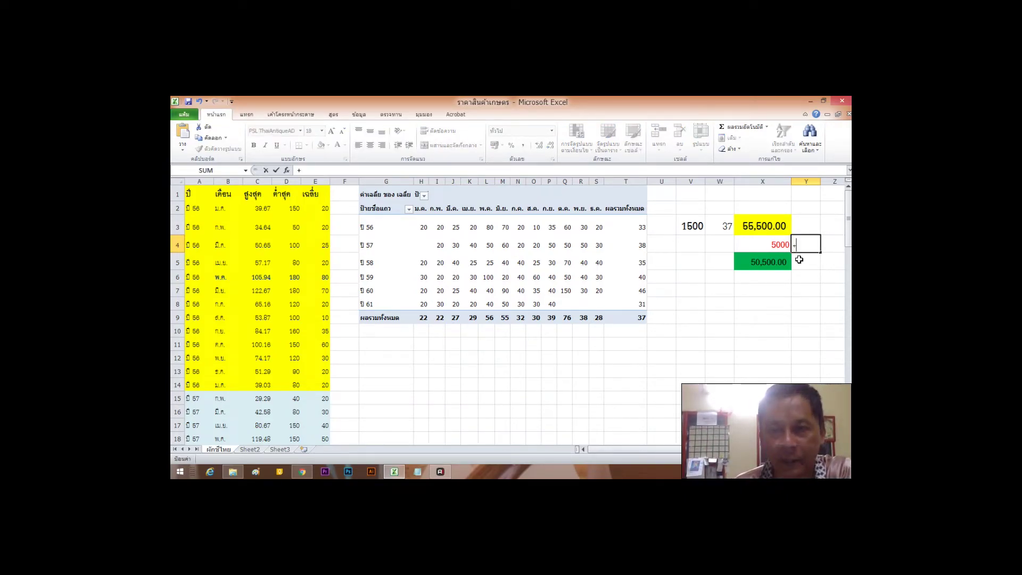
pyautogui.click(768, 245)
pyautogui.write('/')
pyautogui.click(685, 225)
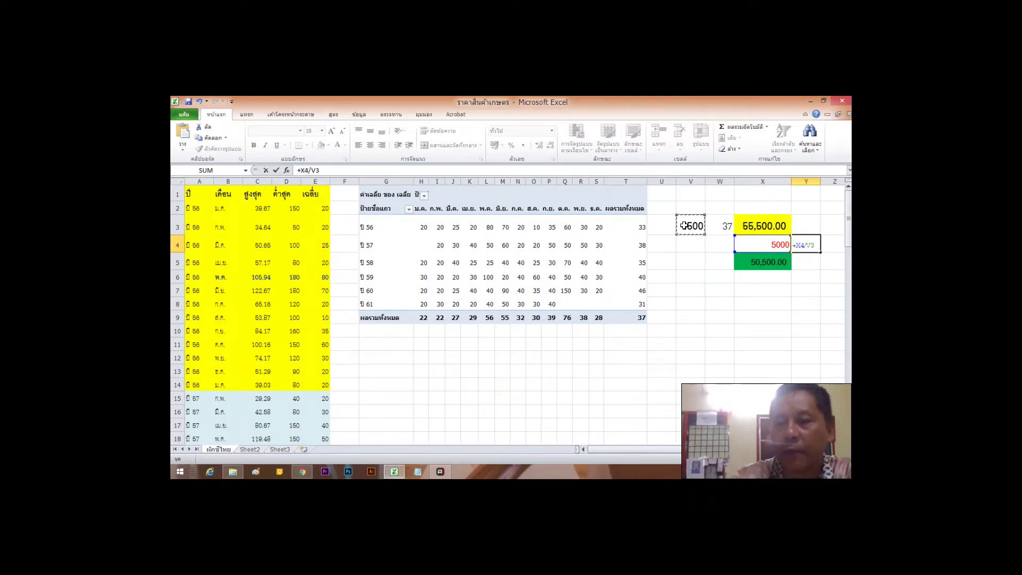
pyautogui.hotkey('ctrl', 'Return')
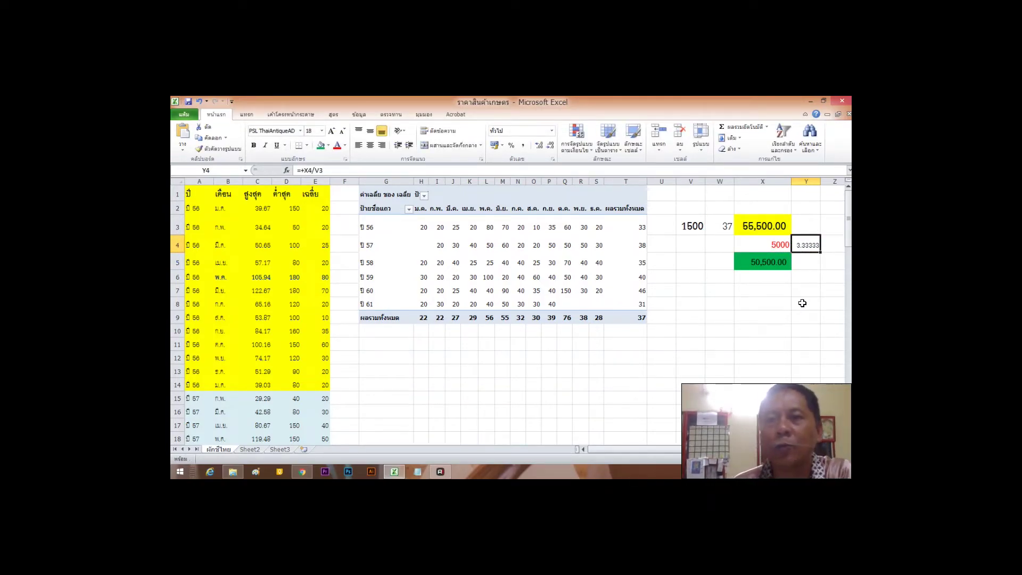
pyautogui.click(783, 313)
pyautogui.click(811, 249)
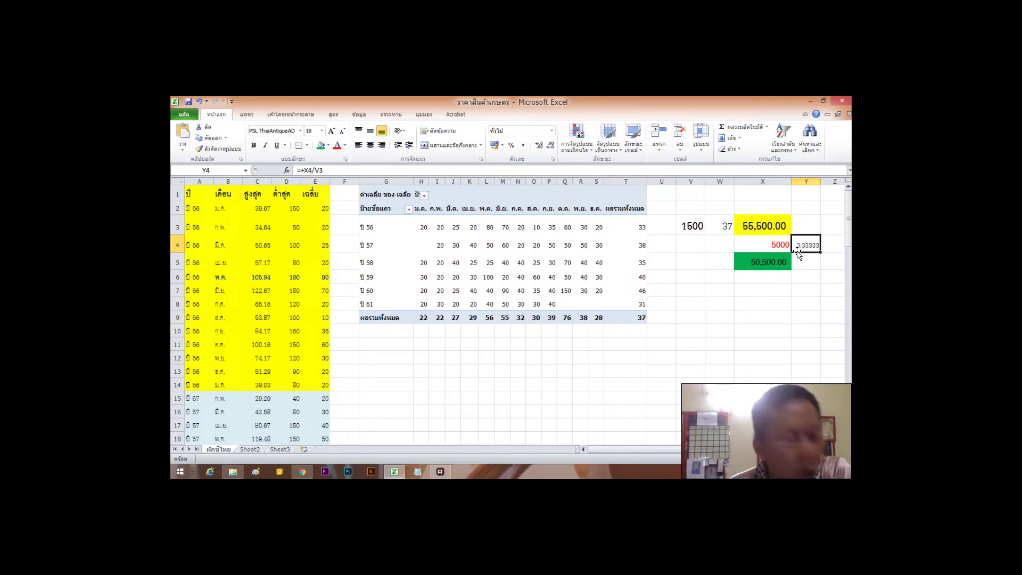
pyautogui.press('Delete')
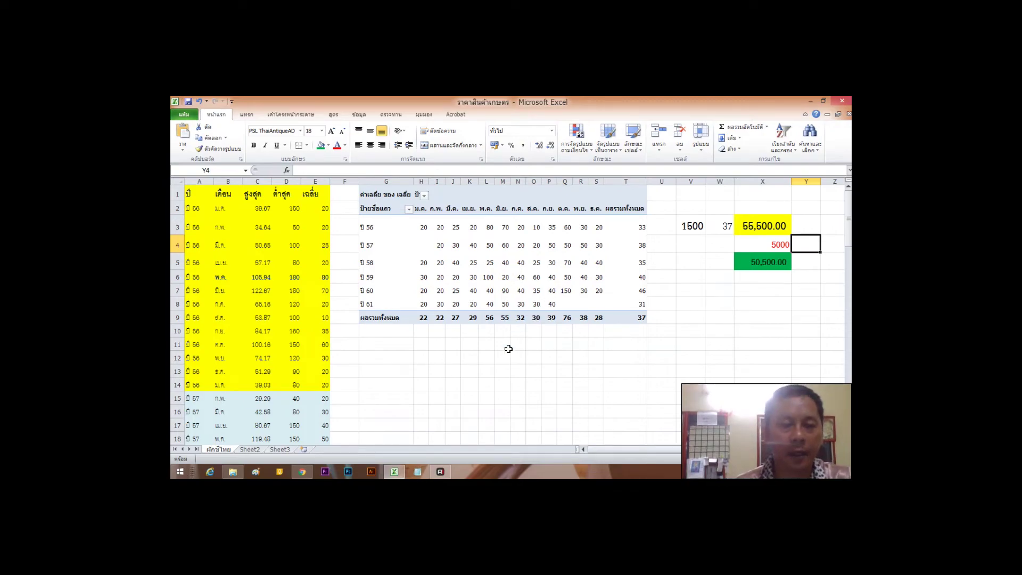
# Switch to the browser and look over the coriander PDF, the coriander image results and Simummuang Market's vegetable price list.
pyautogui.moveTo(301, 475)
pyautogui.click(299, 449)
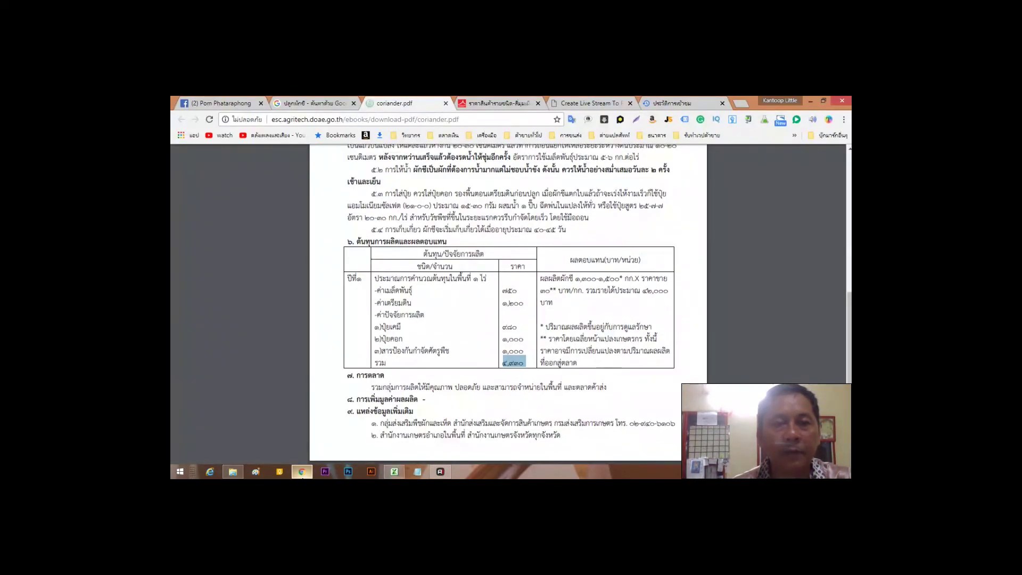
pyautogui.click(321, 98)
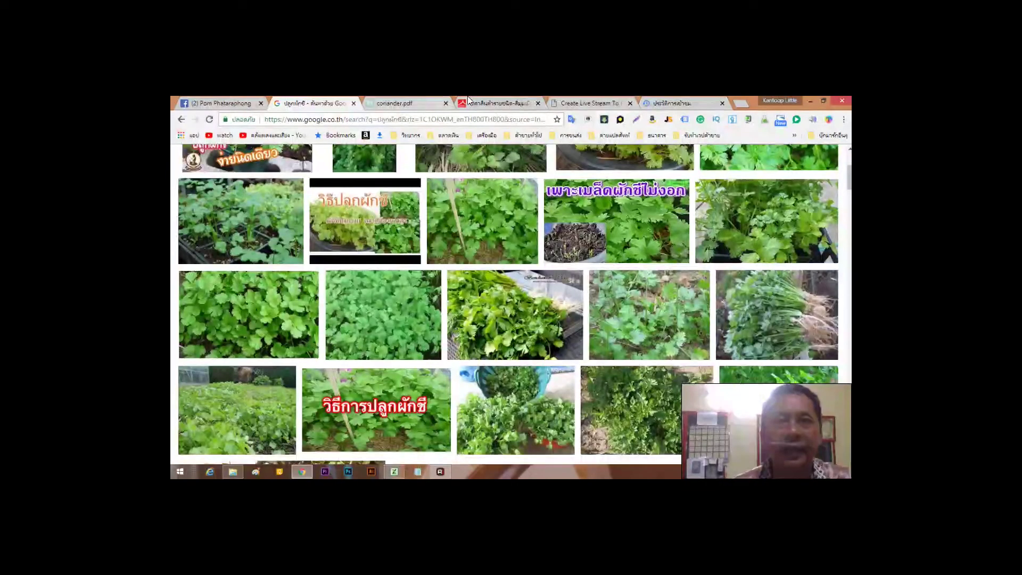
pyautogui.click(466, 99)
pyautogui.click(276, 228)
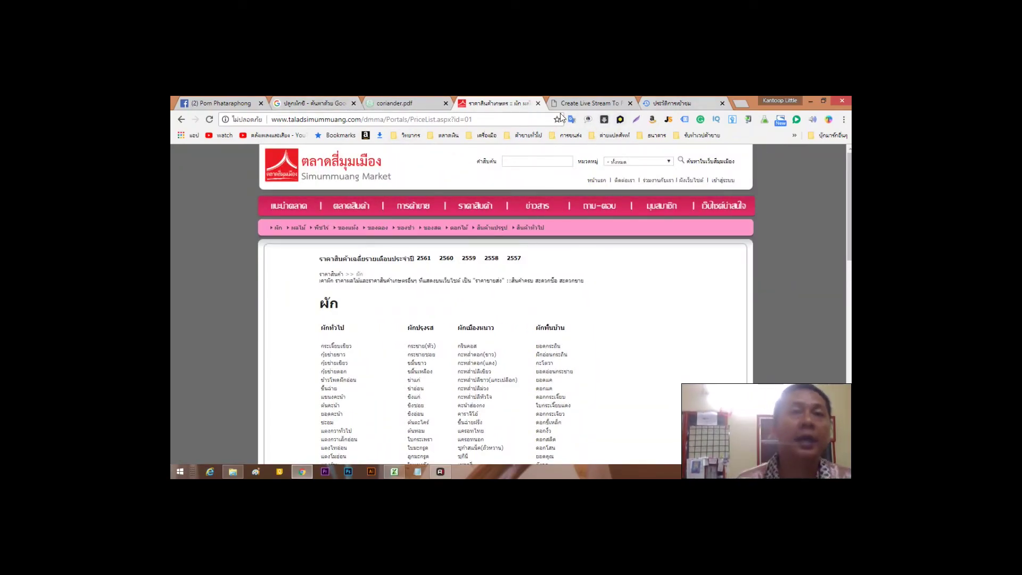
pyautogui.click(306, 103)
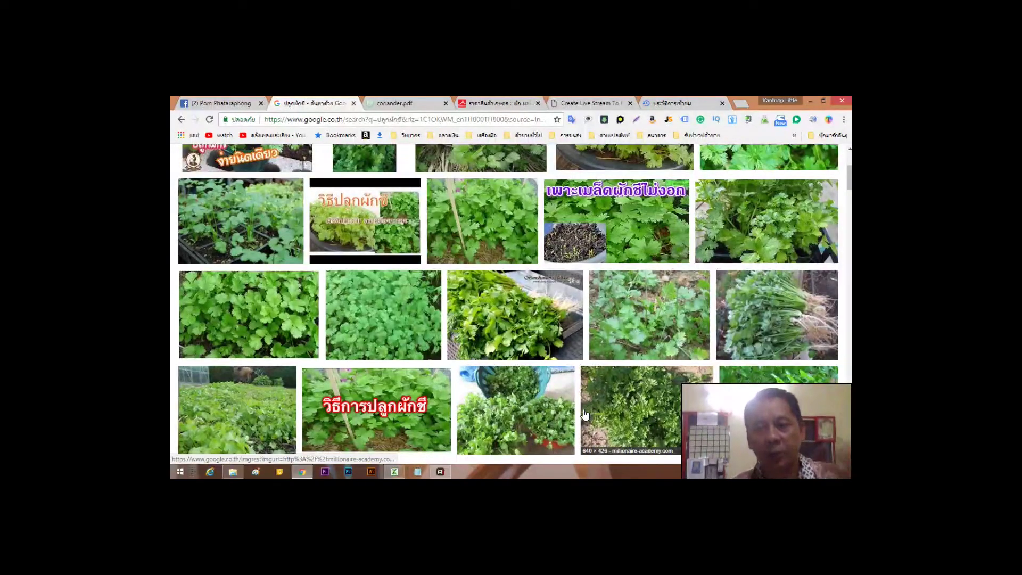